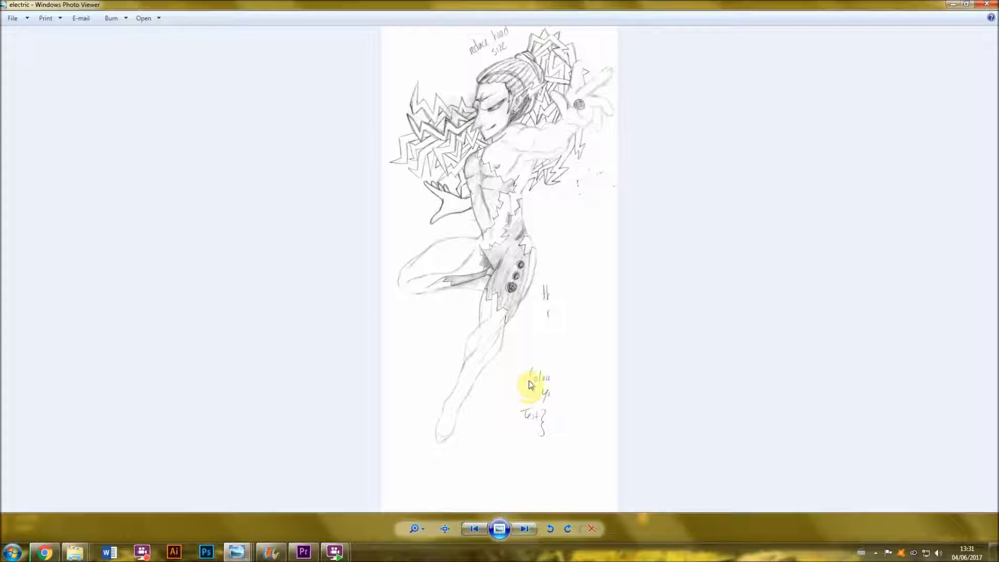
- Bring up the Vines sketch and one further scanned sketch among the open photo viewer windows
left_click(237, 552)
left_click(265, 508)
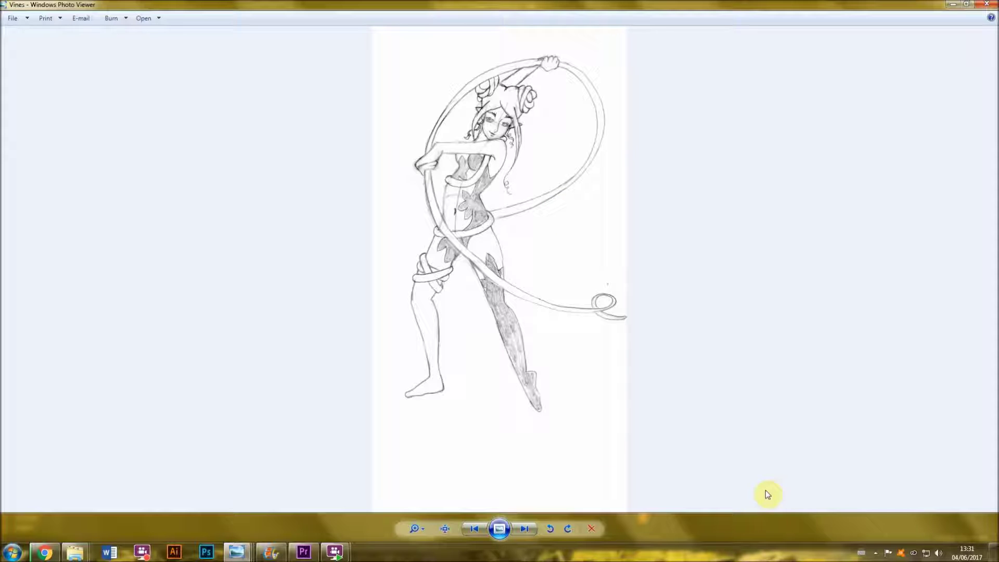
mouse_move(237, 552)
left_click(317, 508)
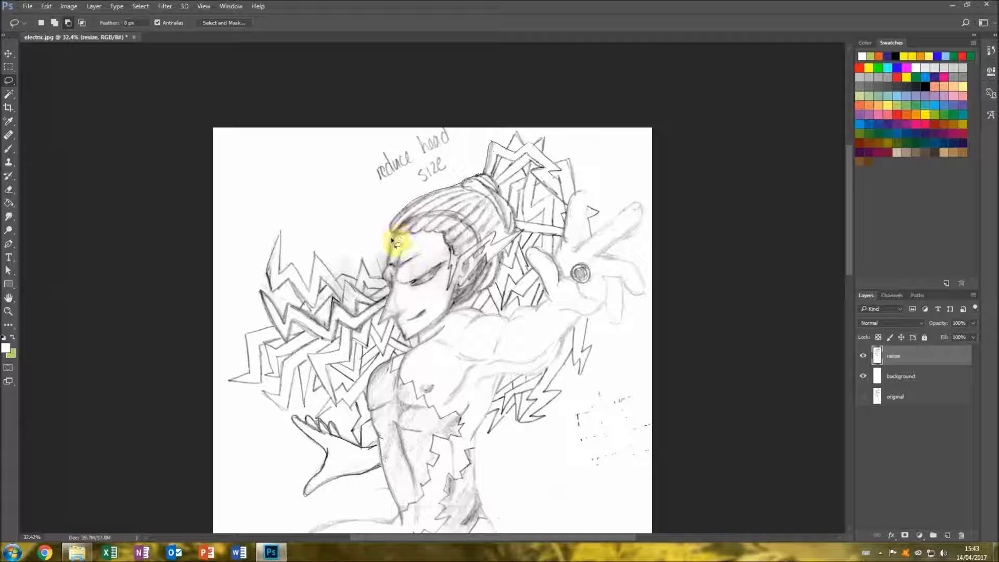
- Lasso the figure's head on the resize layer and scale it down proportionally to about 78% with Free Transform
mouse_move(386, 307)
left_mouse_down()
mouse_move(408, 341)
mouse_move(439, 329)
mouse_move(503, 268)
mouse_move(527, 236)
mouse_move(509, 194)
mouse_move(492, 177)
mouse_move(484, 183)
left_mouse_up()
right_click(495, 204)
left_click(541, 327)
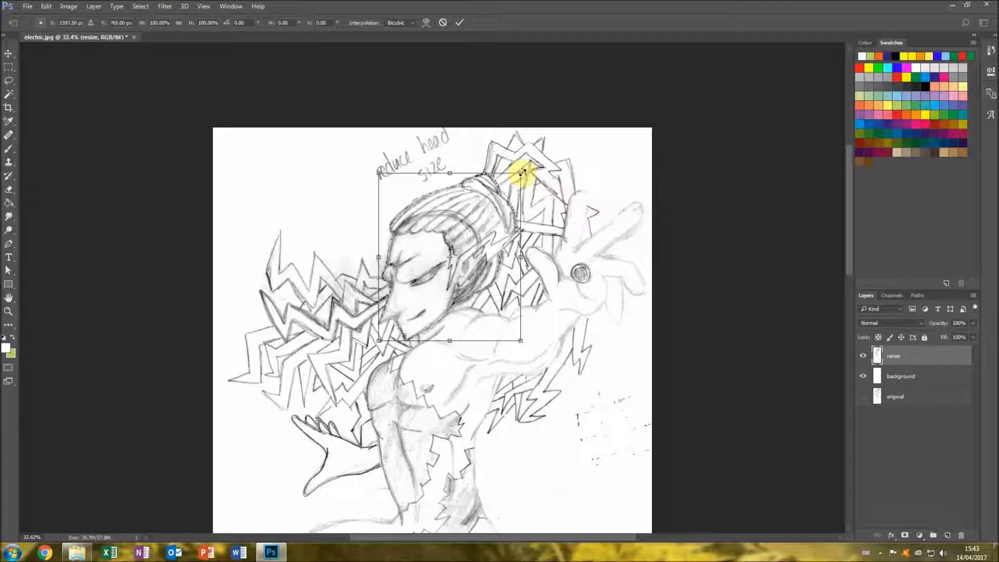
left_click_drag(522, 173, 488, 235)
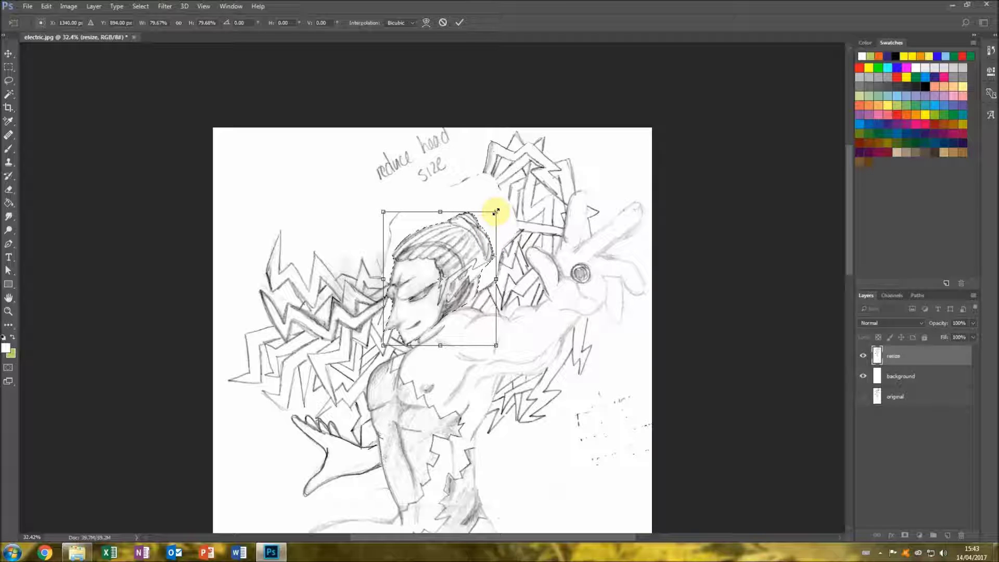
left_click_drag(495, 212, 496, 214)
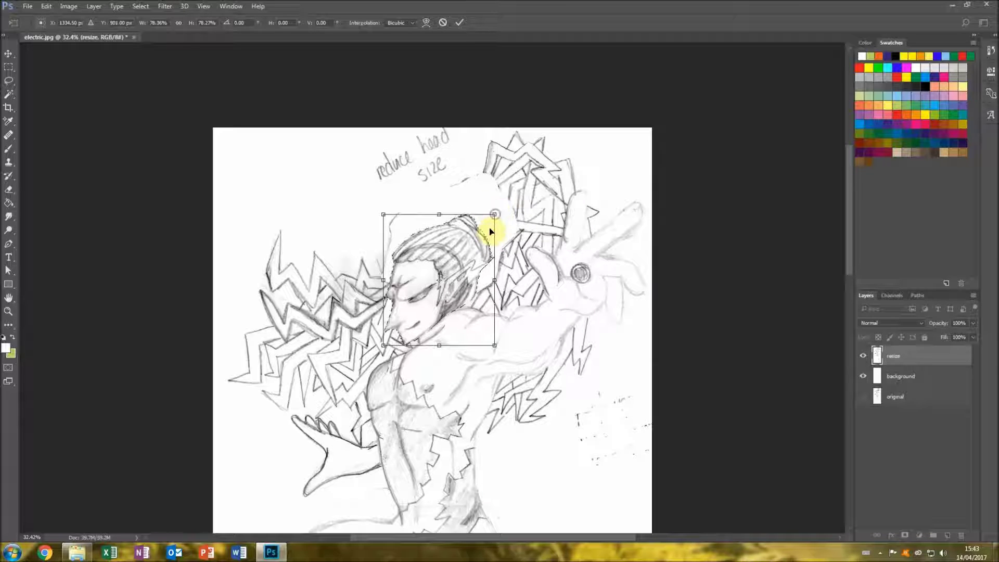
- Nudge the reduced head about 0.32 cm right and 0.24 cm up onto the neck, apply the transformation and deselect
left_click_drag(493, 228, 492, 228)
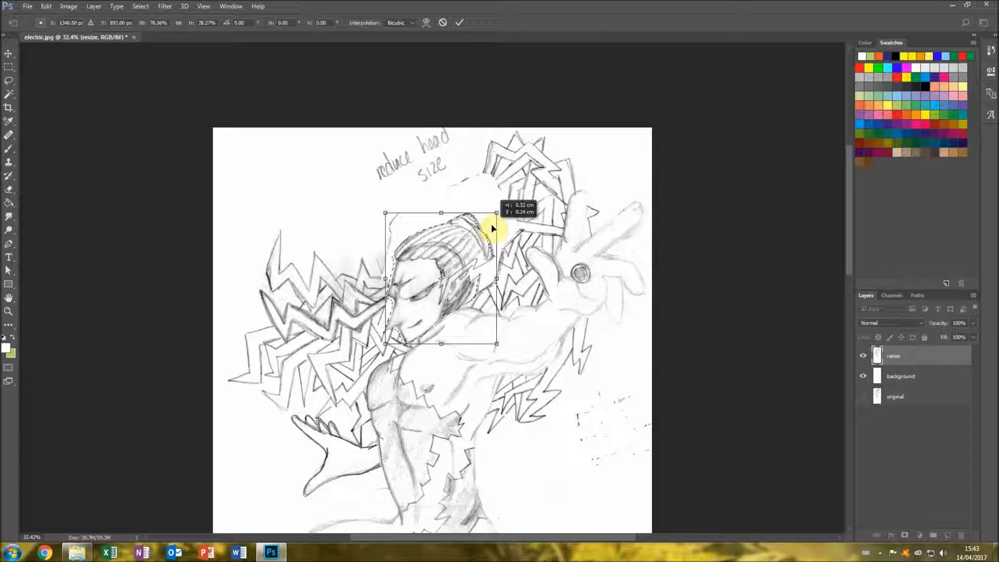
left_click(493, 228)
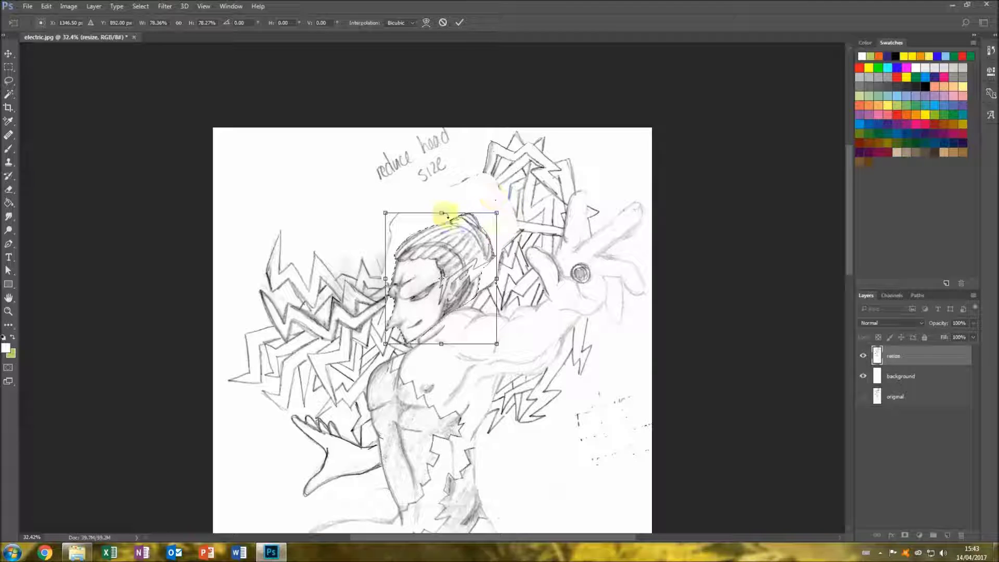
left_click(9, 81)
left_click(458, 211)
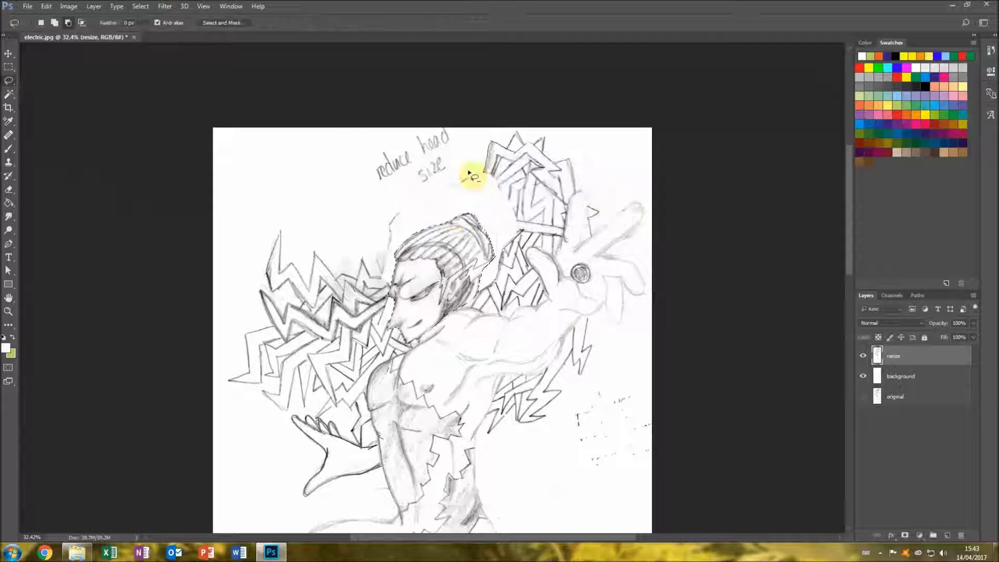
left_click(8, 66)
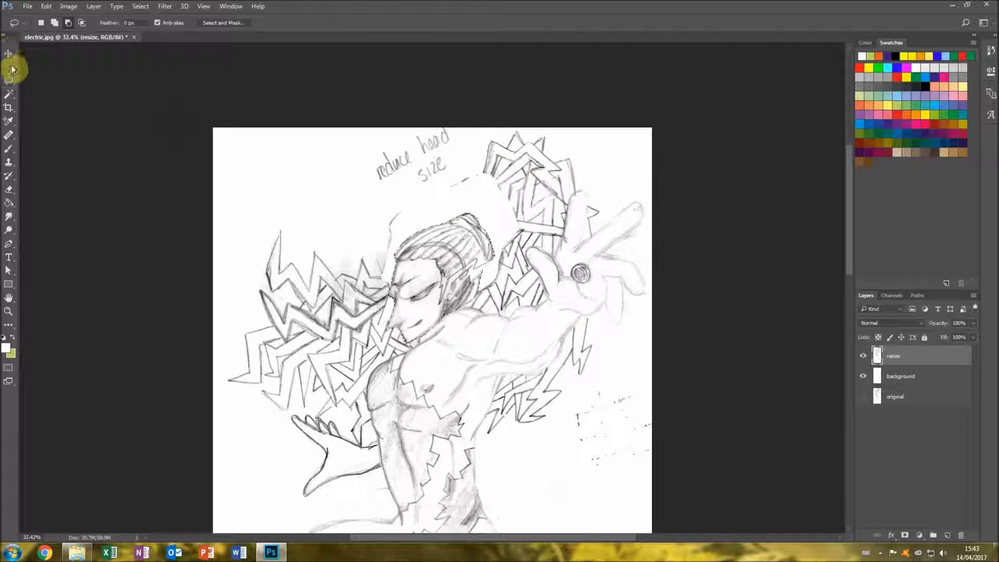
left_click(361, 232)
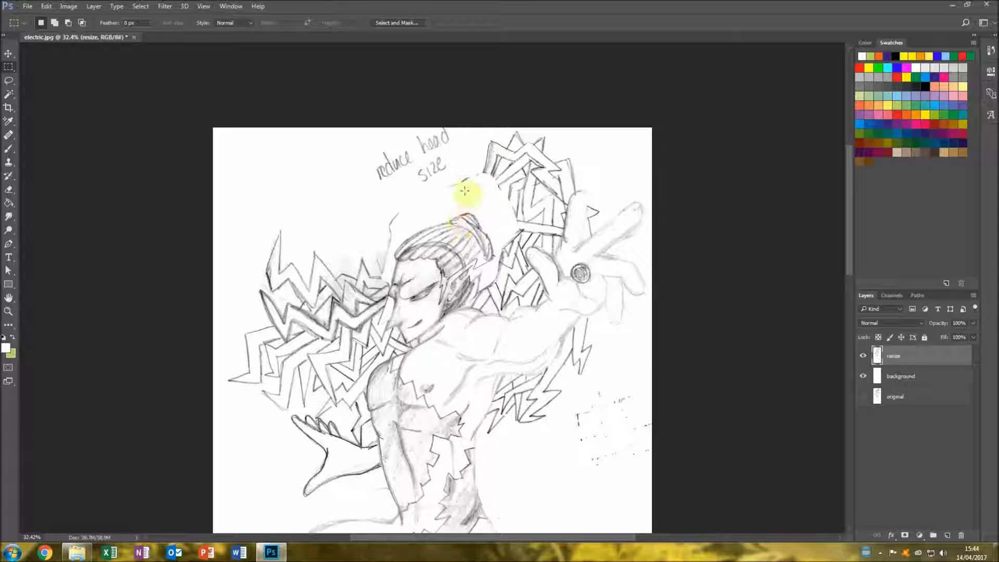
left_click(880, 552)
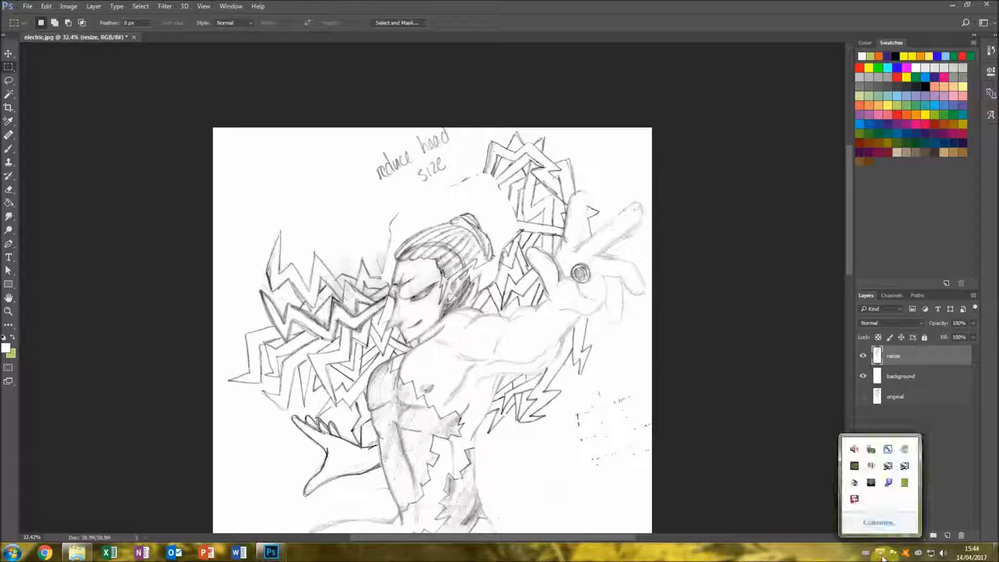
right_click(854, 499)
left_click(854, 415)
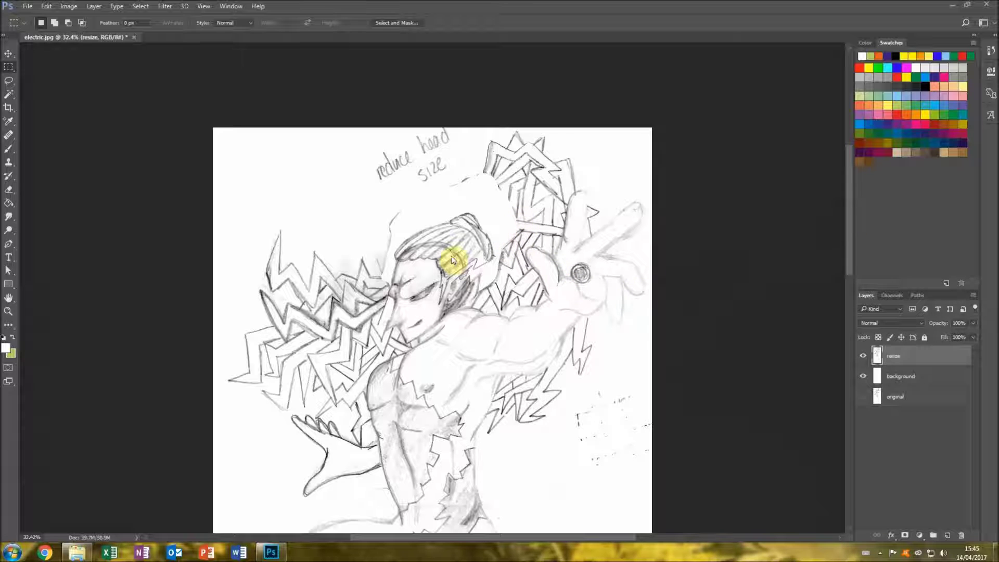
key("l")
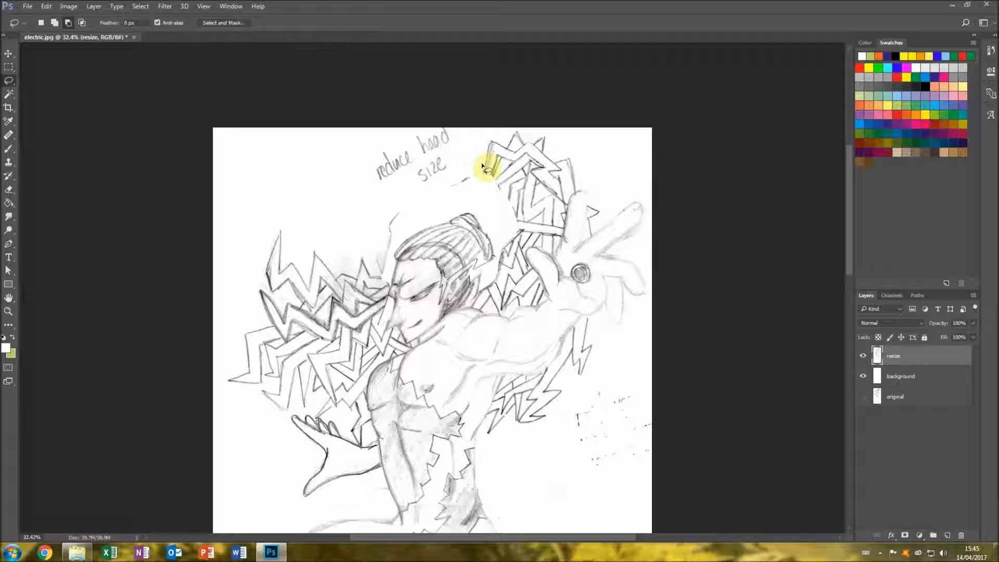
mouse_move(475, 168)
left_mouse_down()
mouse_move(487, 139)
mouse_move(515, 129)
mouse_move(566, 135)
mouse_move(595, 169)
mouse_move(567, 205)
mouse_move(554, 256)
mouse_move(527, 254)
mouse_move(545, 297)
mouse_move(538, 305)
mouse_move(509, 316)
mouse_move(480, 293)
left_mouse_up()
mouse_move(497, 253)
left_mouse_down()
mouse_move(487, 221)
mouse_move(439, 212)
mouse_move(394, 266)
left_mouse_up()
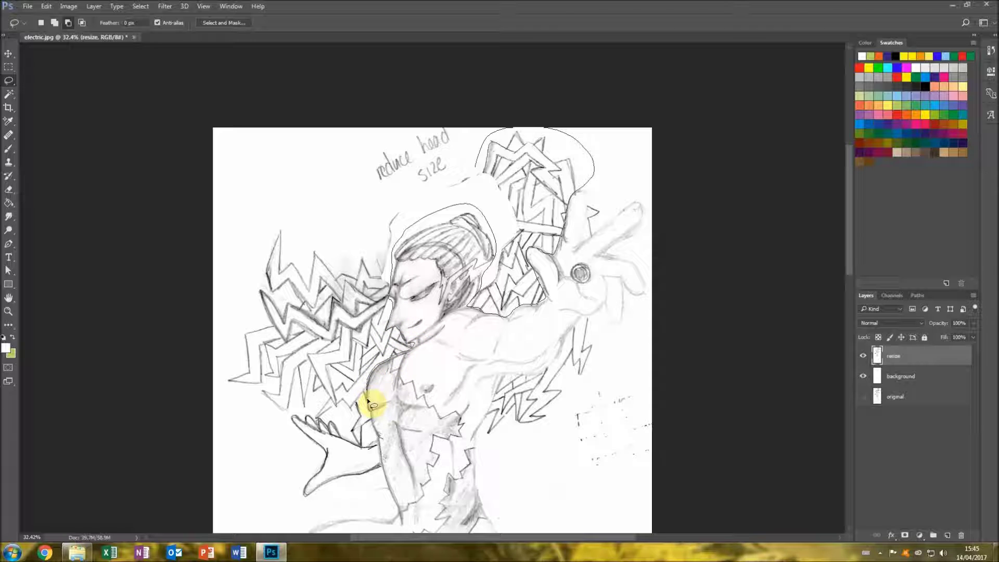
mouse_move(369, 404)
left_mouse_down()
mouse_move(364, 397)
mouse_move(535, 227)
mouse_move(512, 131)
left_mouse_up()
left_click(8, 67)
left_click(271, 181)
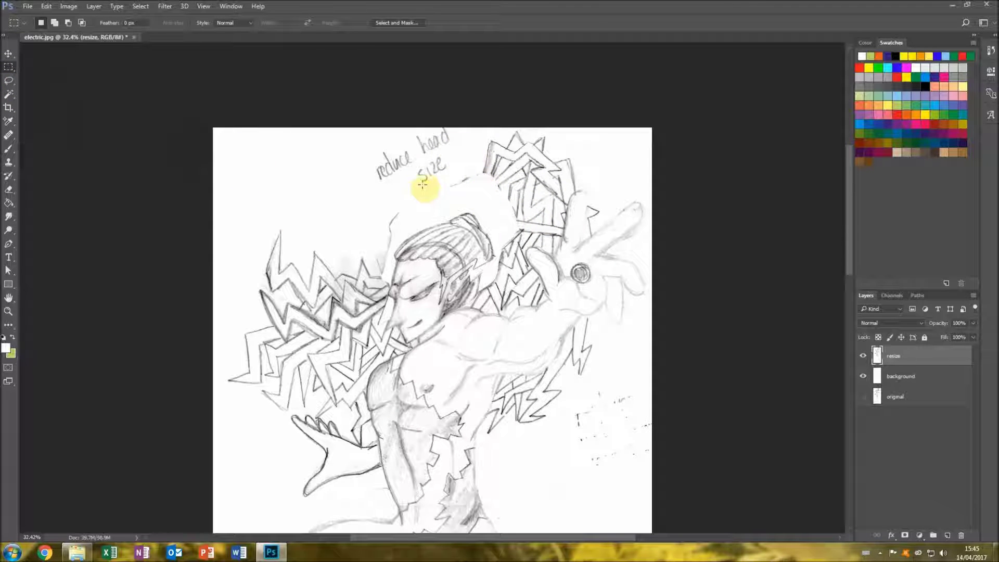
mouse_move(478, 158)
left_mouse_down()
mouse_move(542, 121)
mouse_move(494, 125)
mouse_move(574, 139)
mouse_move(595, 186)
mouse_move(567, 208)
mouse_move(558, 253)
mouse_move(528, 251)
mouse_move(537, 278)
left_mouse_up()
key("l")
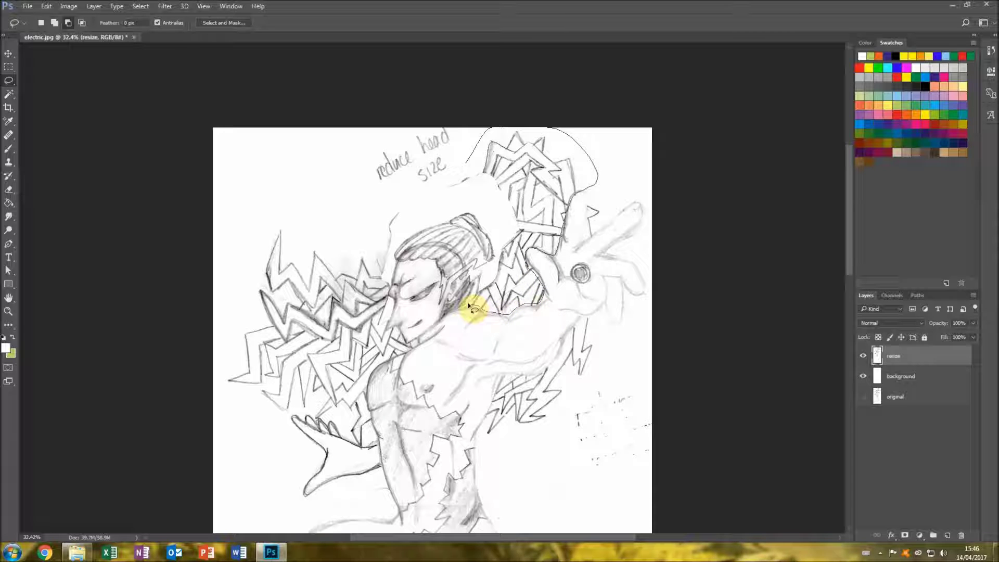
mouse_move(450, 211)
left_mouse_down()
mouse_move(404, 240)
mouse_move(393, 308)
left_mouse_up()
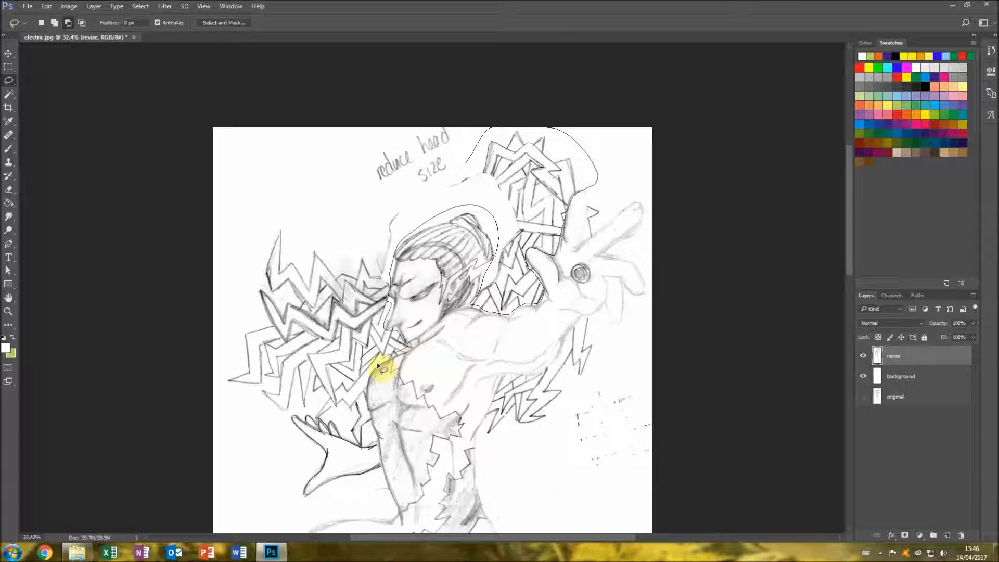
mouse_move(379, 366)
left_mouse_down()
mouse_move(401, 189)
mouse_move(417, 180)
left_mouse_up()
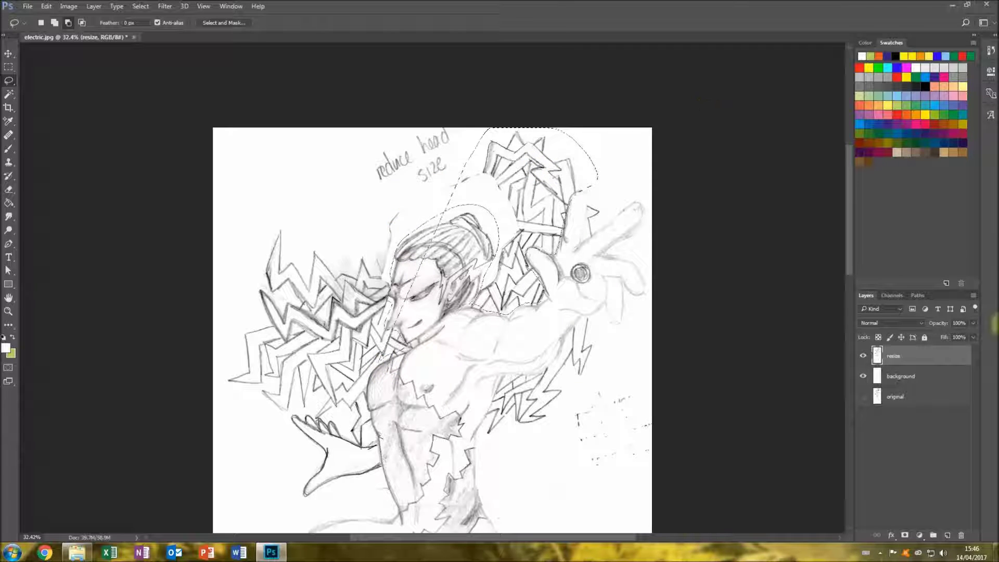
left_click(879, 552)
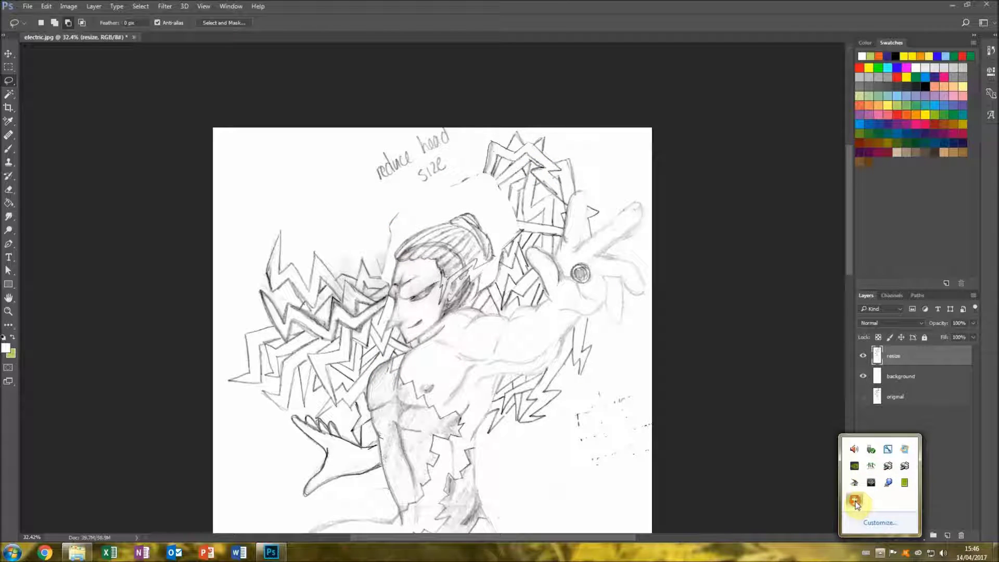
right_click(854, 499)
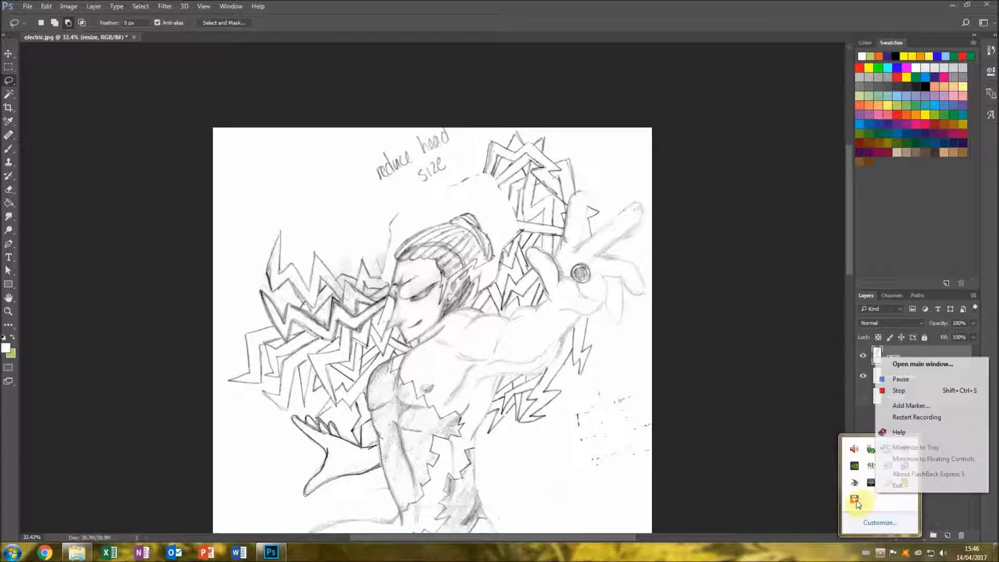
left_click(903, 380)
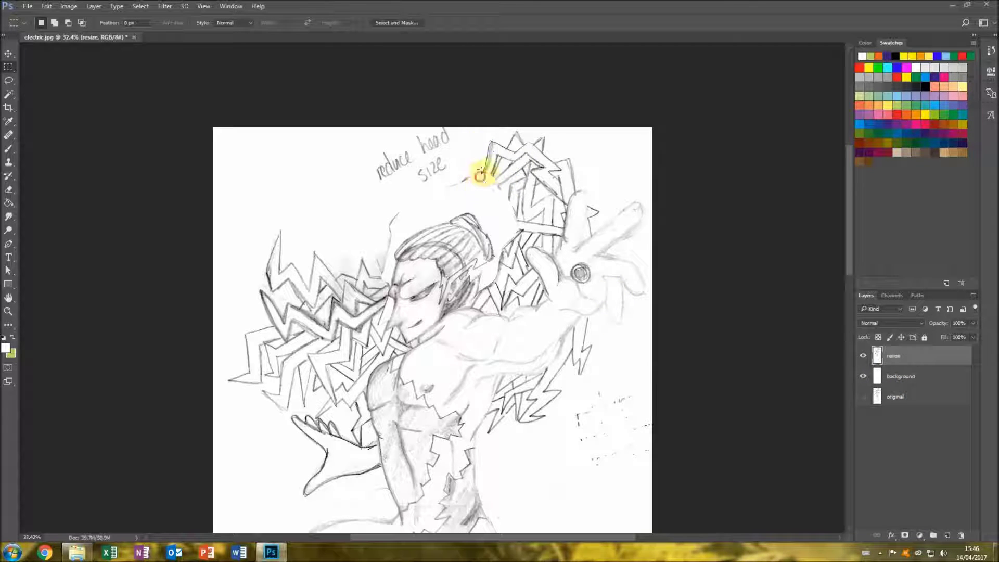
- Lasso the lightning hair on both sides of the head, excluding the head, scale it to about 76.5% against the head and apply
key("l")
mouse_move(478, 179)
left_mouse_down()
mouse_move(520, 130)
mouse_move(553, 143)
mouse_move(590, 180)
mouse_move(555, 255)
mouse_move(523, 254)
mouse_move(546, 298)
mouse_move(514, 314)
mouse_move(466, 306)
mouse_move(486, 287)
mouse_move(497, 239)
mouse_move(468, 209)
mouse_move(419, 224)
mouse_move(394, 271)
left_mouse_up()
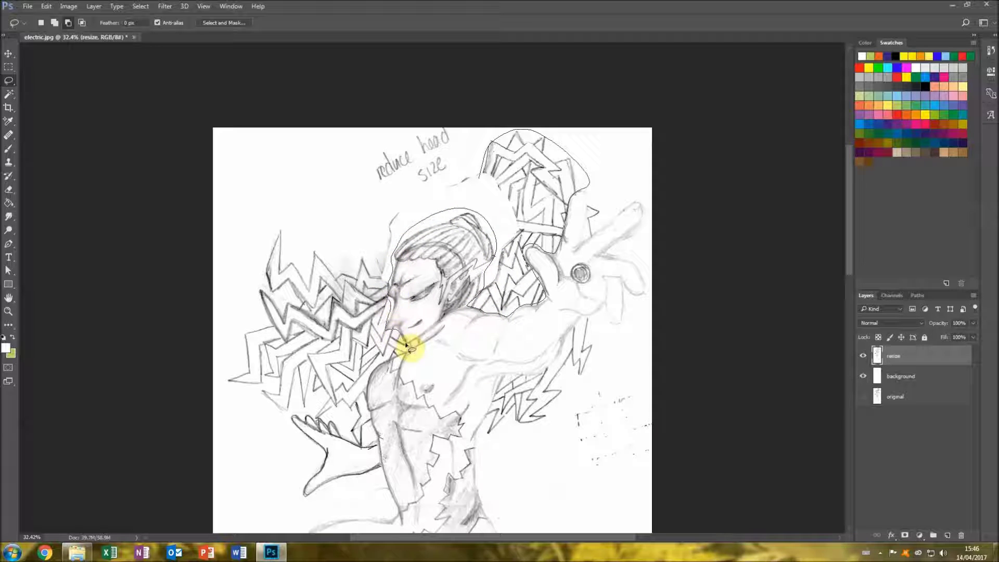
mouse_move(364, 398)
left_mouse_down()
mouse_move(243, 393)
mouse_move(231, 357)
mouse_move(263, 244)
mouse_move(325, 215)
mouse_move(357, 237)
mouse_move(487, 170)
mouse_move(487, 209)
left_mouse_up()
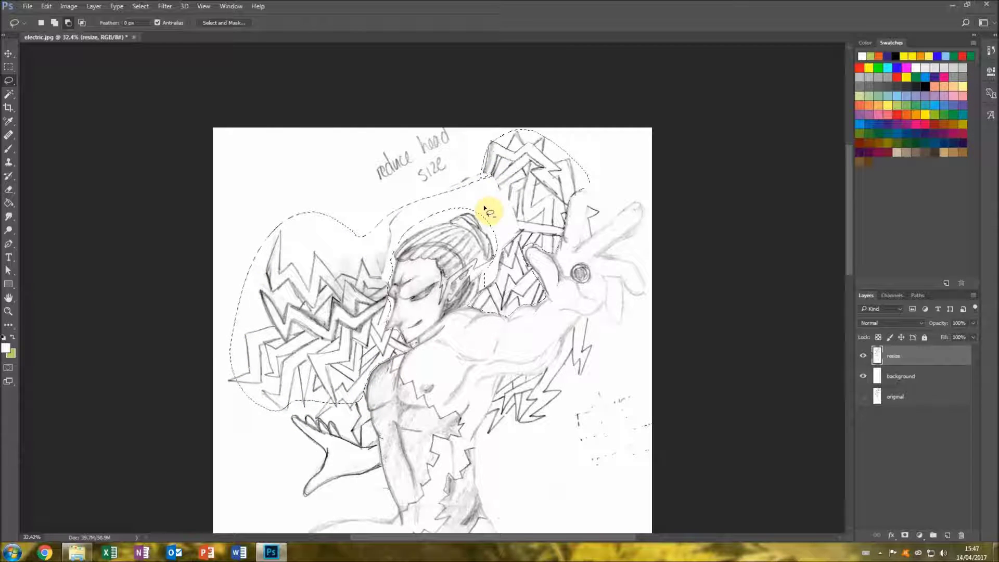
right_click(486, 209)
left_click(524, 330)
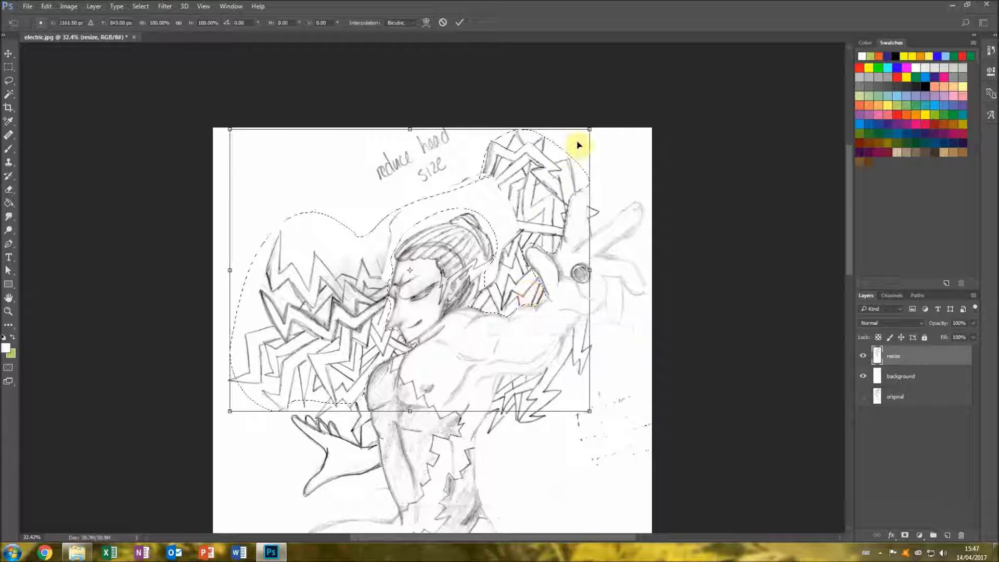
left_click_drag(589, 129, 539, 196)
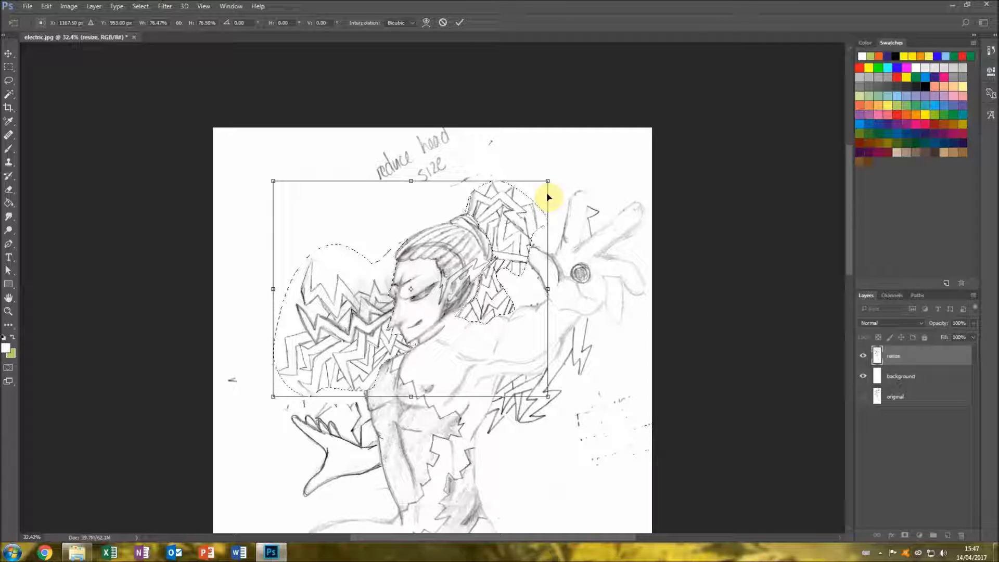
left_click(8, 83)
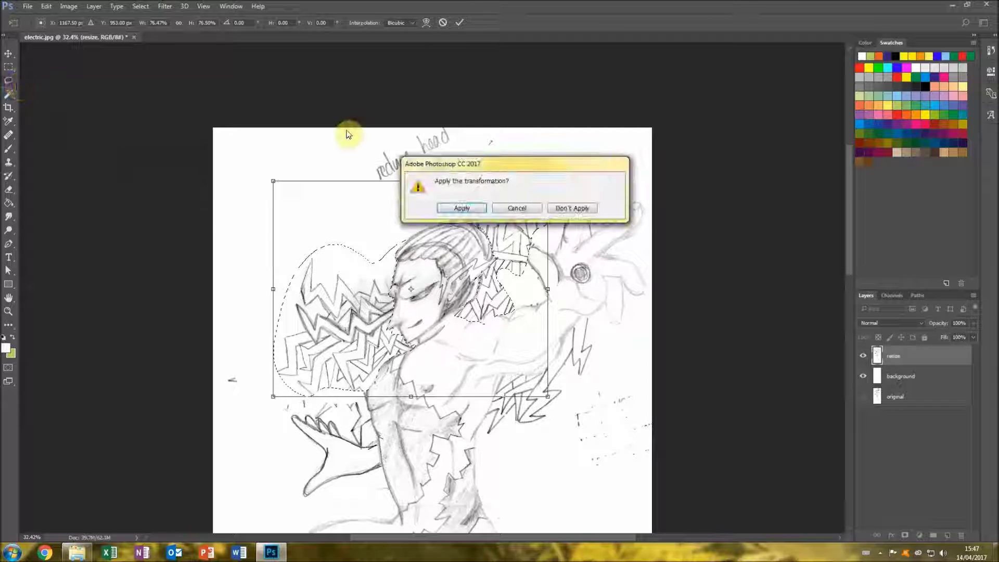
left_click(448, 207)
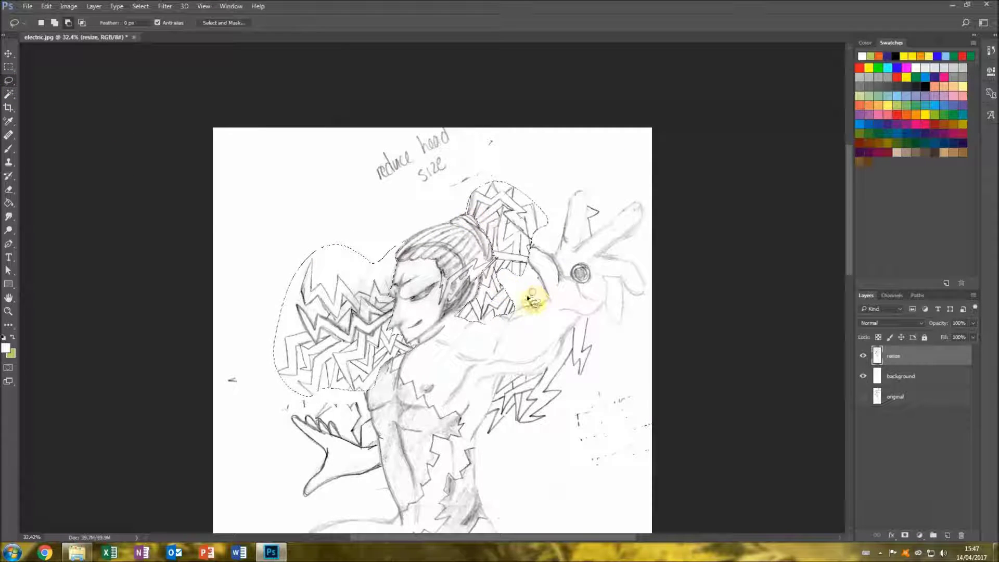
- Clear the selection around the resized lightning hair
left_click_drag(269, 260, 223, 161)
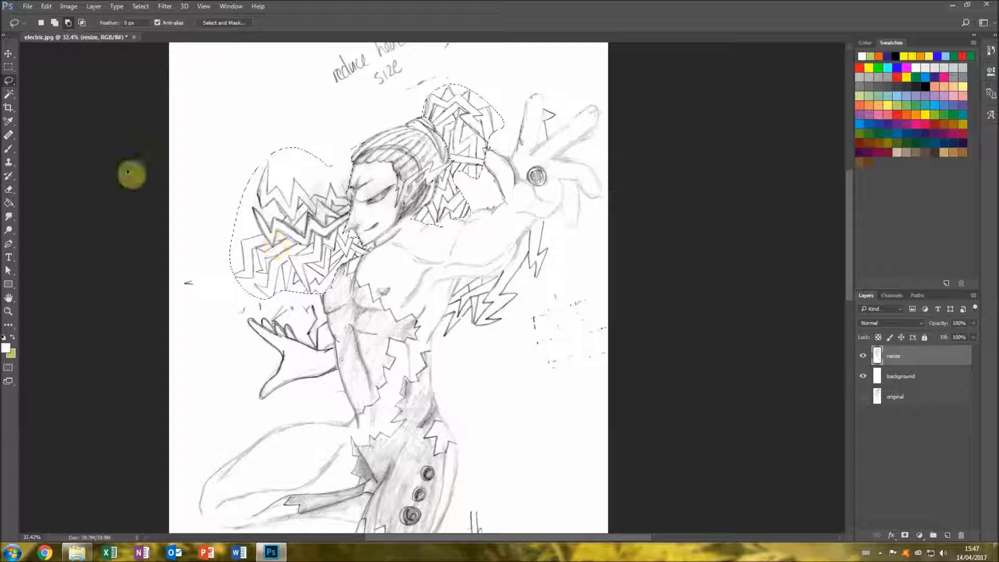
left_click_drag(9, 81, 28, 98)
left_click(9, 68)
left_click(237, 112)
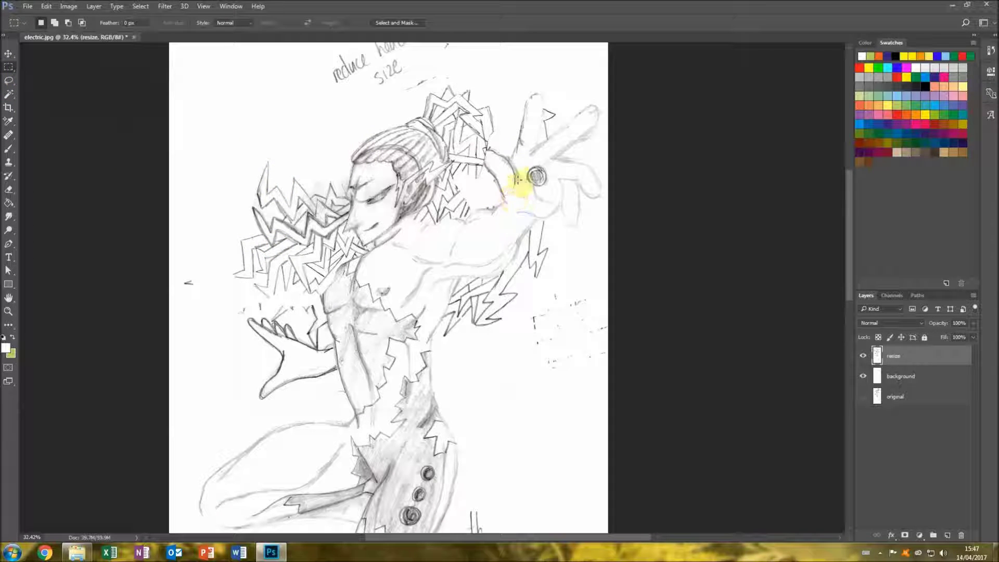
left_click_drag(548, 221, 540, 221)
key("l")
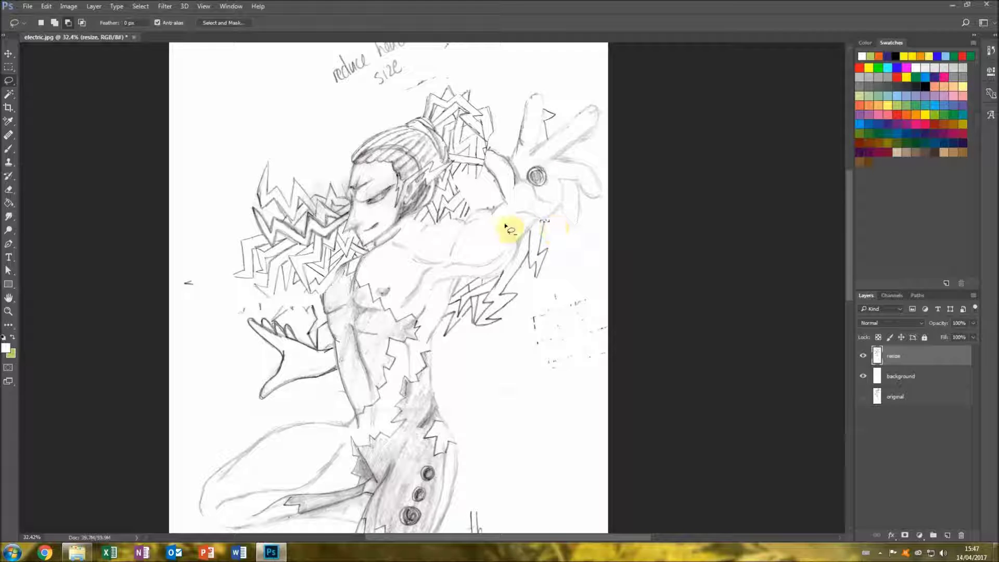
left_click(9, 67)
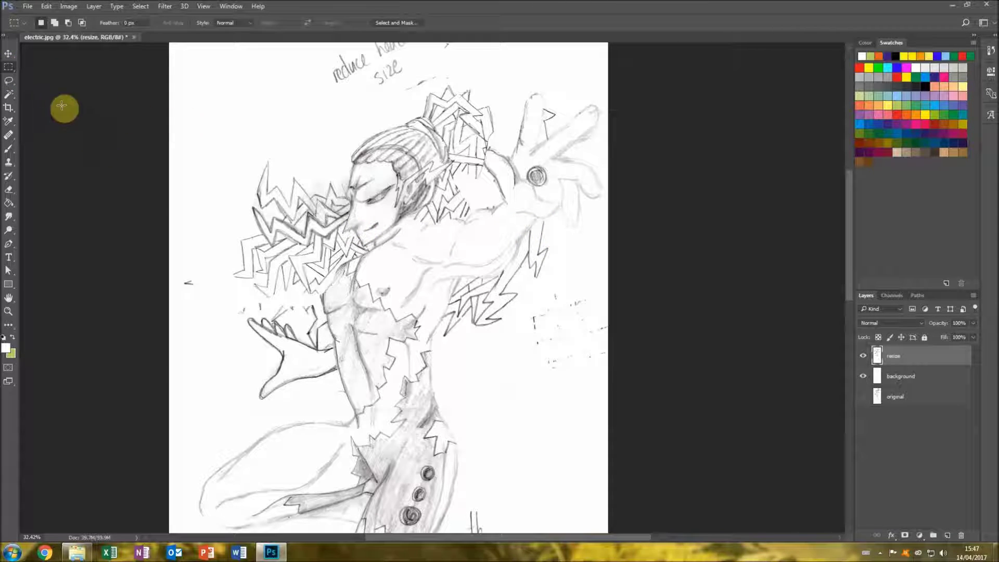
- Lasso the lightning hair beneath the raised arm, scale it to about 79% with Free Transform and position it under the arm
key("l")
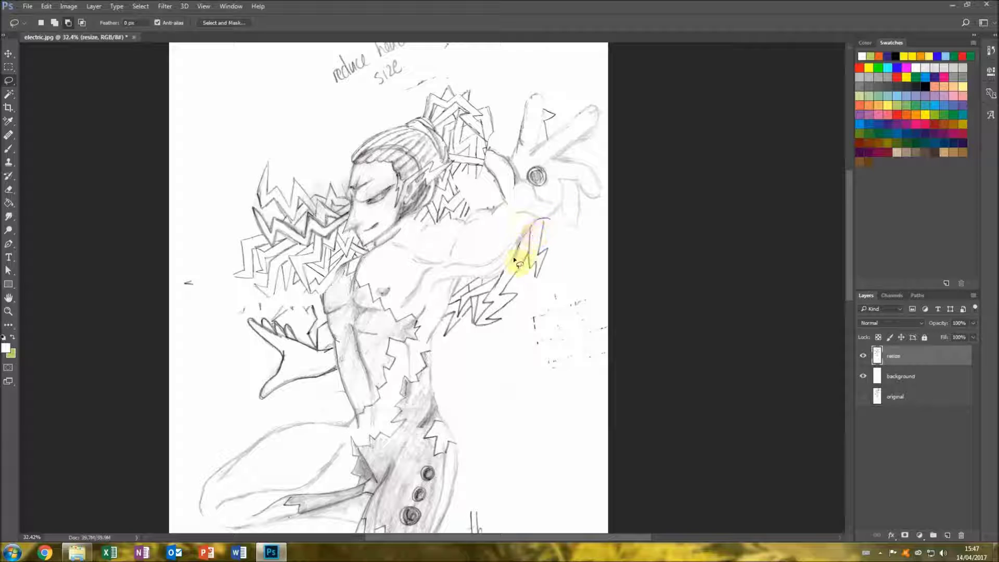
mouse_move(446, 315)
left_mouse_down()
mouse_move(464, 349)
mouse_move(540, 292)
mouse_move(567, 238)
mouse_move(544, 222)
left_mouse_up()
right_click(540, 234)
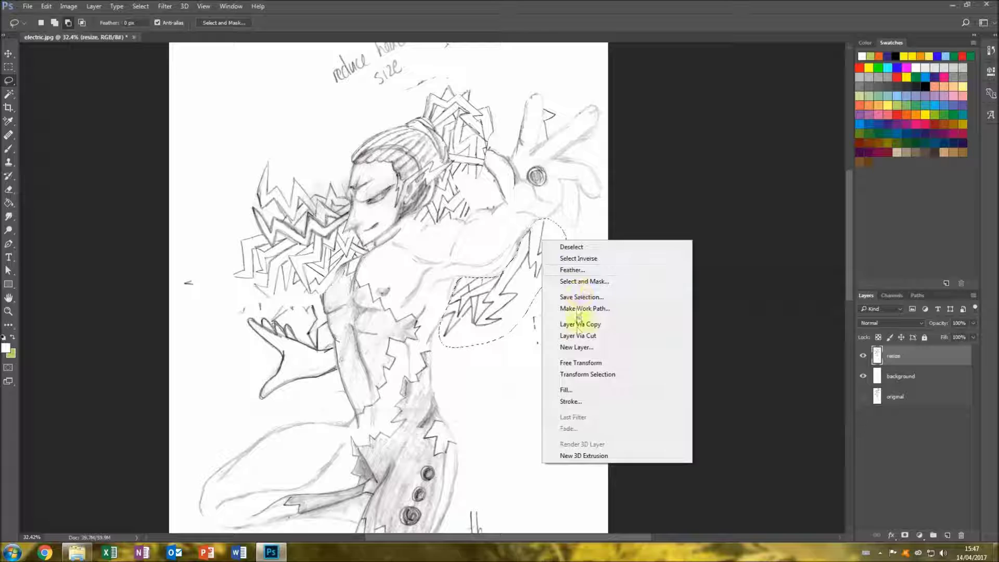
left_click(573, 360)
left_click_drag(567, 219, 538, 252)
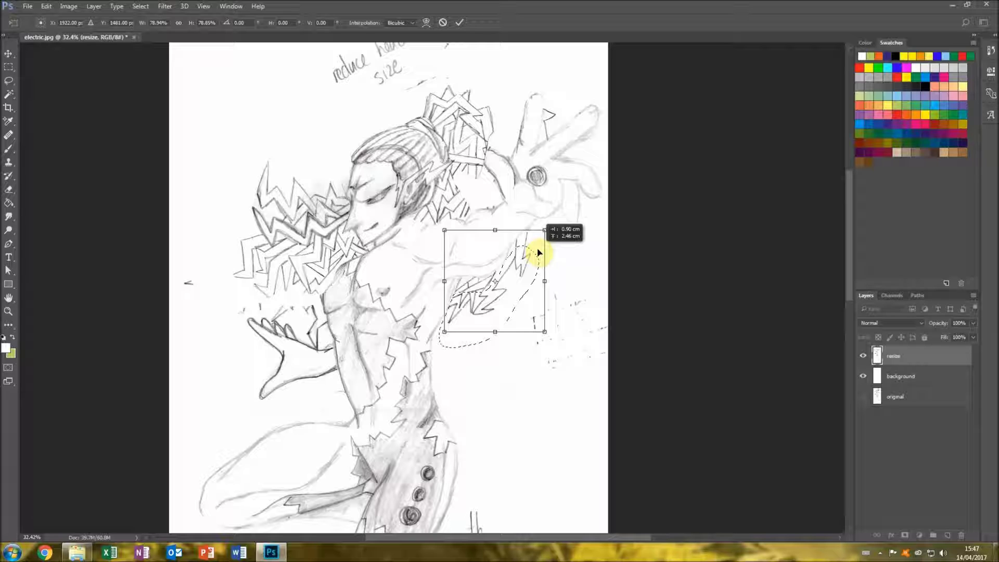
left_click_drag(538, 252, 536, 242)
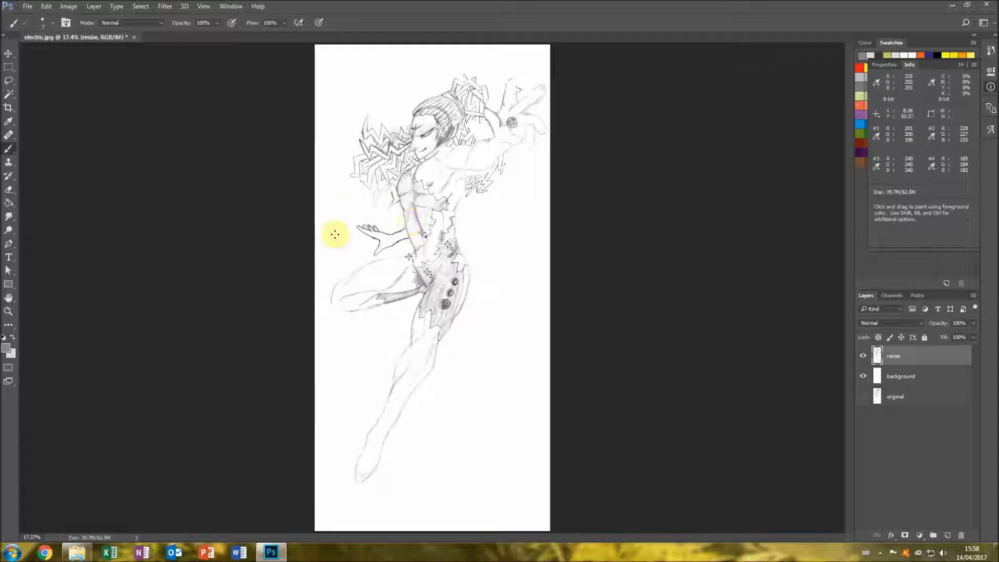
left_click(352, 244)
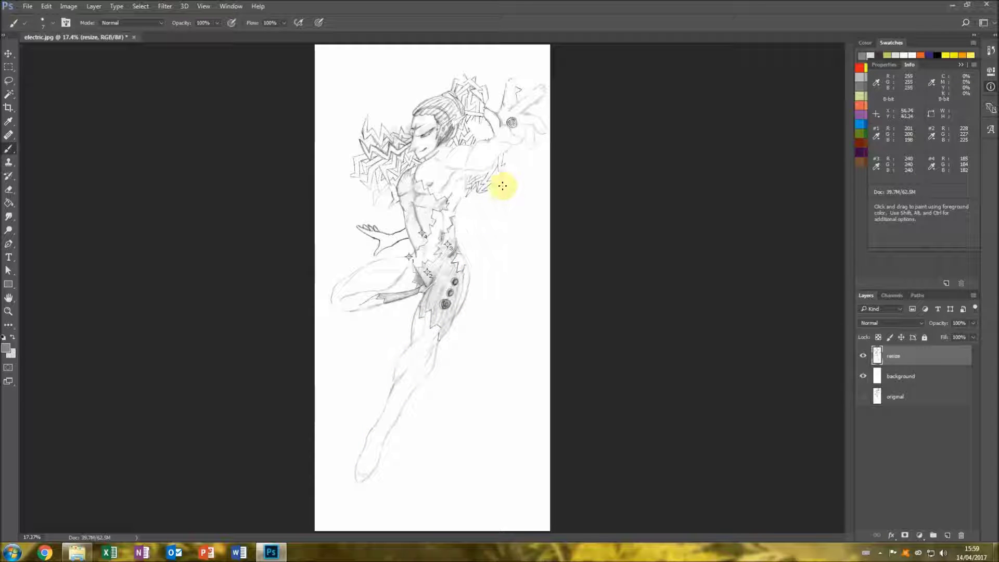
mouse_move(502, 186)
left_mouse_down()
mouse_move(487, 156)
mouse_move(511, 139)
mouse_move(433, 142)
left_mouse_up()
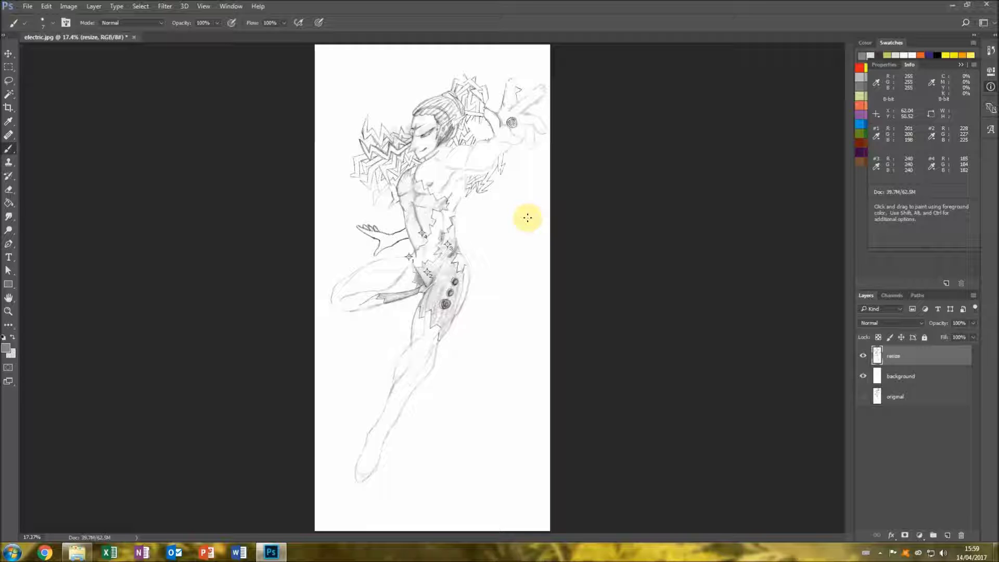
- Open the original electric scan in Windows Photo Viewer and place its window beside the resized sketch to compare their proportions
key("alt+Tab")
double_click(478, 203)
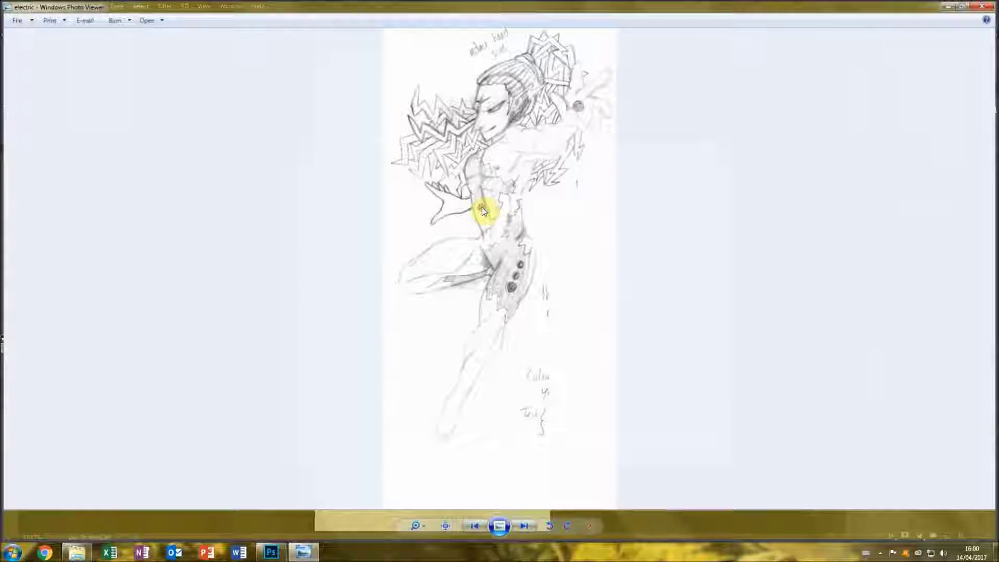
left_click(966, 4)
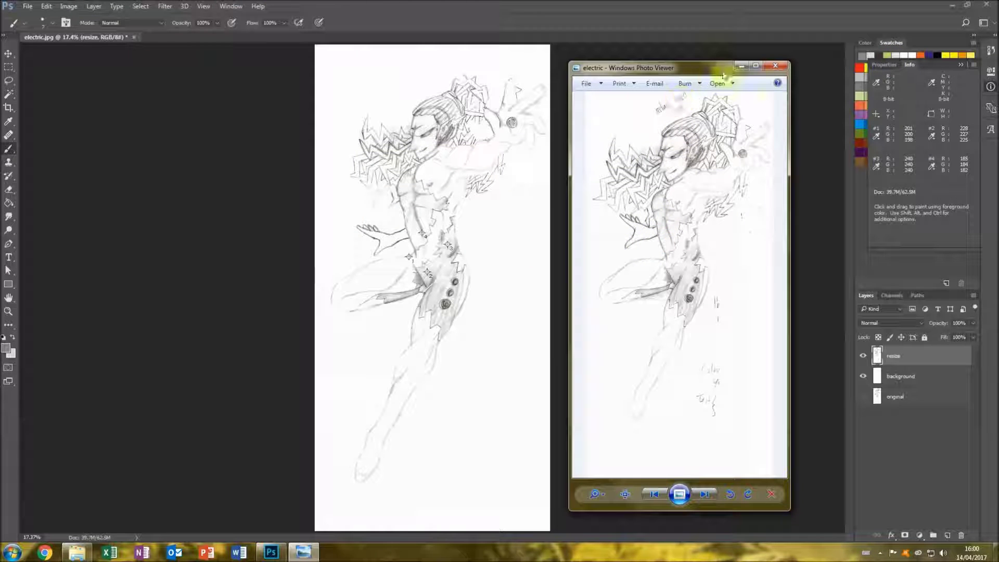
key("alt+Tab")
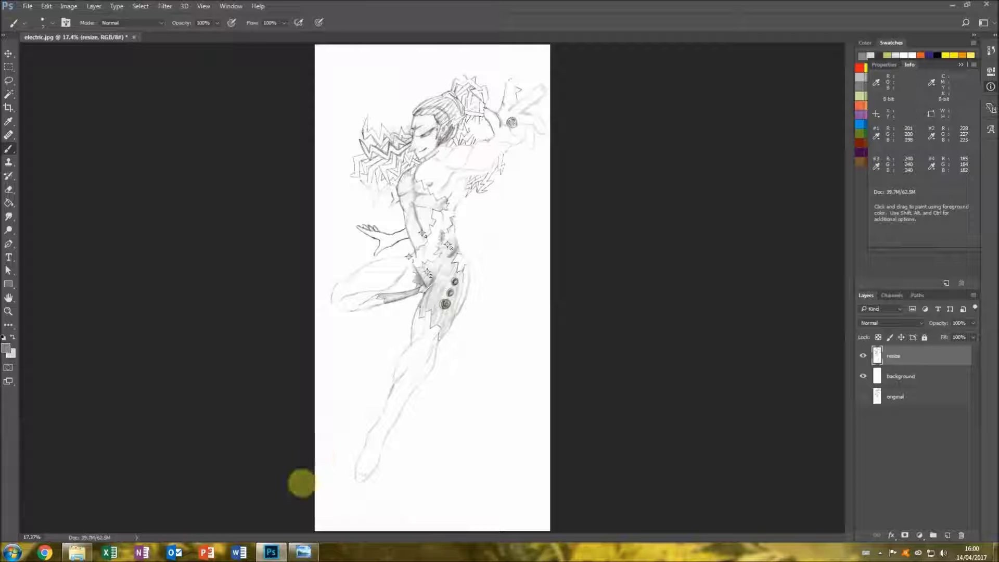
left_click(303, 552)
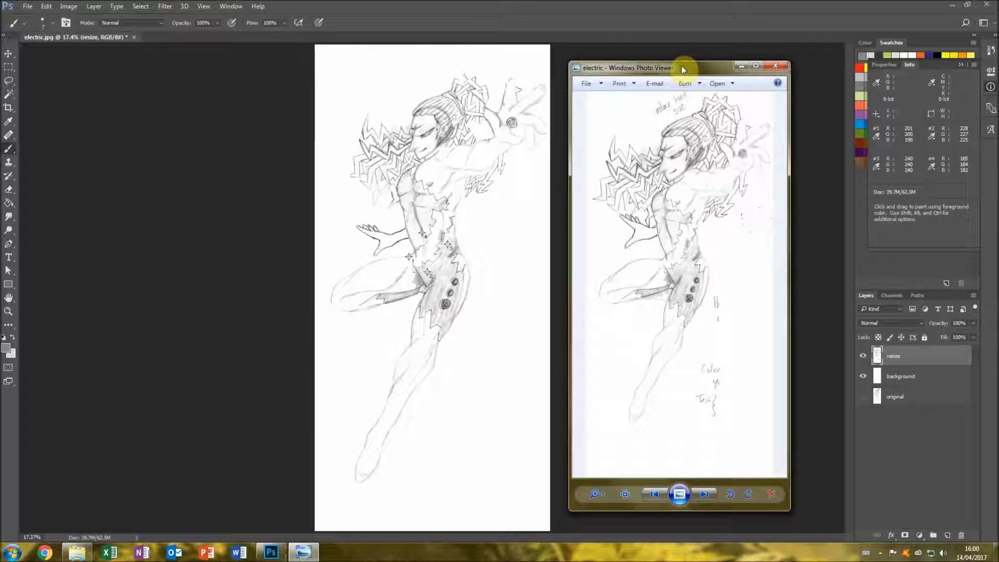
left_click_drag(682, 60, 681, 40)
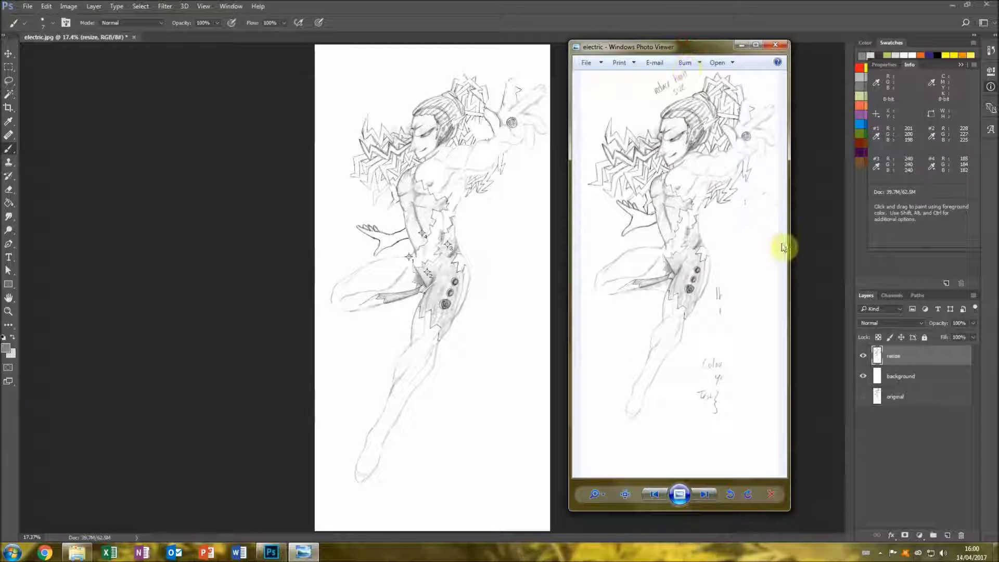
left_click_drag(788, 259, 794, 260)
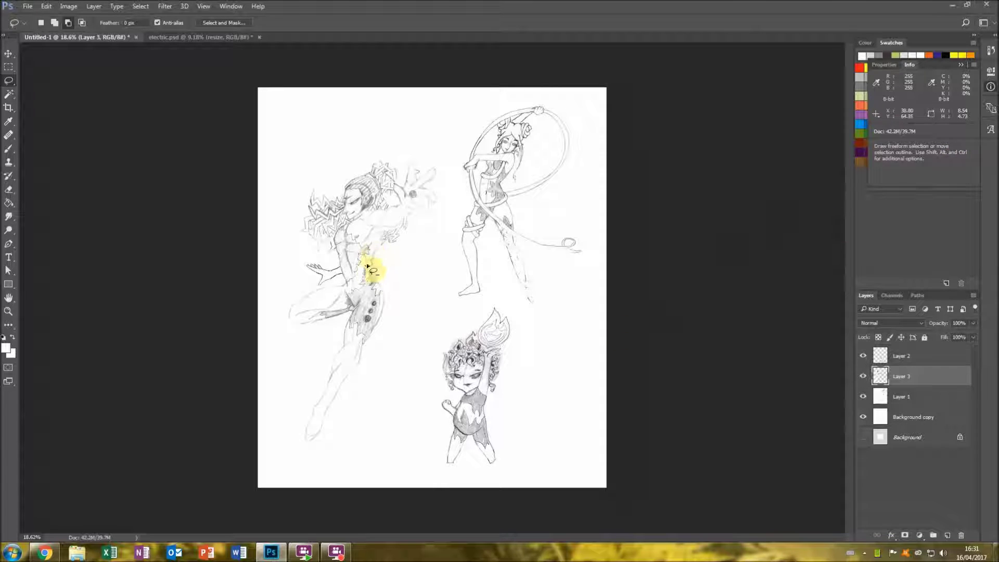
- Reposition the three character sketches, shifting the electric and hoop figures slightly right and the flame child slightly left
mouse_move(367, 267)
left_mouse_down()
mouse_move(382, 263)
mouse_move(364, 272)
left_mouse_up()
left_click(902, 356)
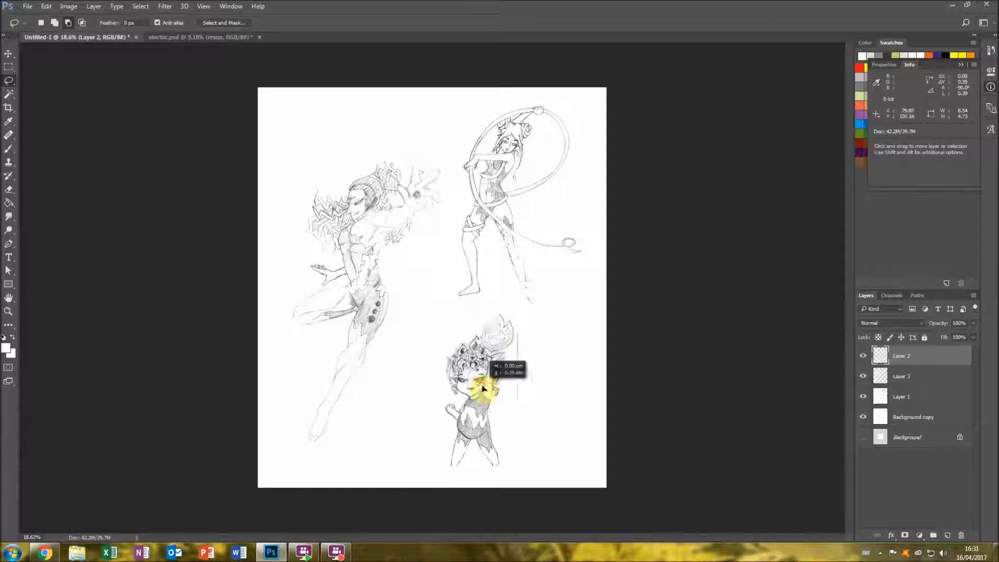
left_click_drag(502, 210, 513, 208)
left_click(902, 376)
left_click_drag(480, 384, 464, 394)
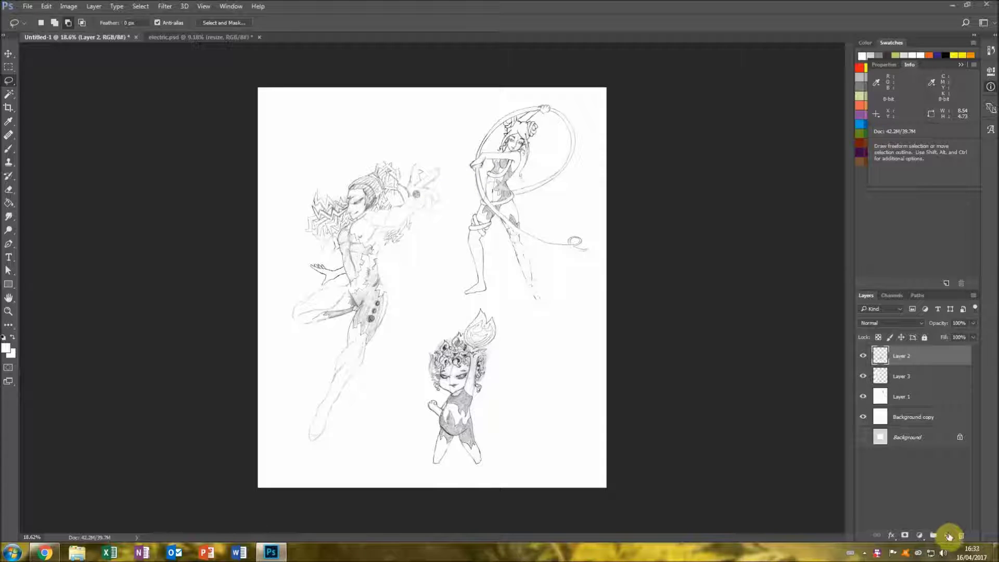
- Create a new layer named Cutout above the character sketches
left_click(948, 536)
double_click(901, 355)
key("Return")
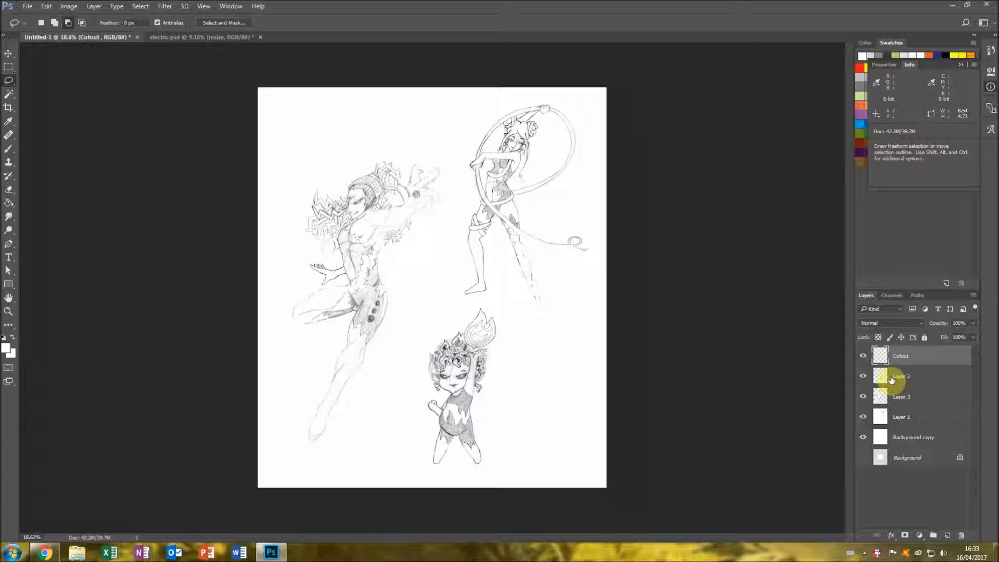
- Choose an 18 px hard round brush and a dark foreground colour
key("b")
right_click(483, 249)
left_click(474, 199)
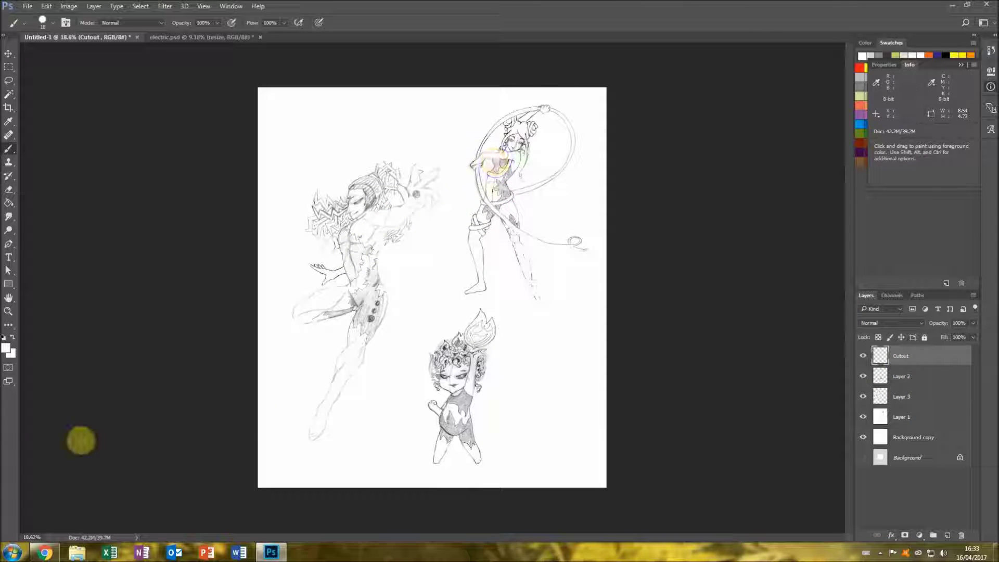
left_click(887, 55)
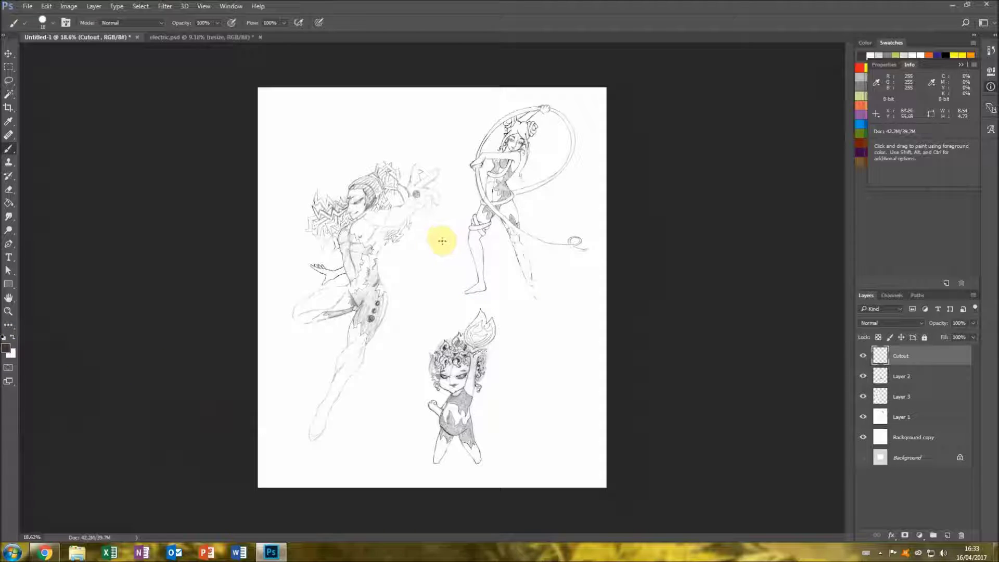
key("ctrl+s")
left_click(487, 9)
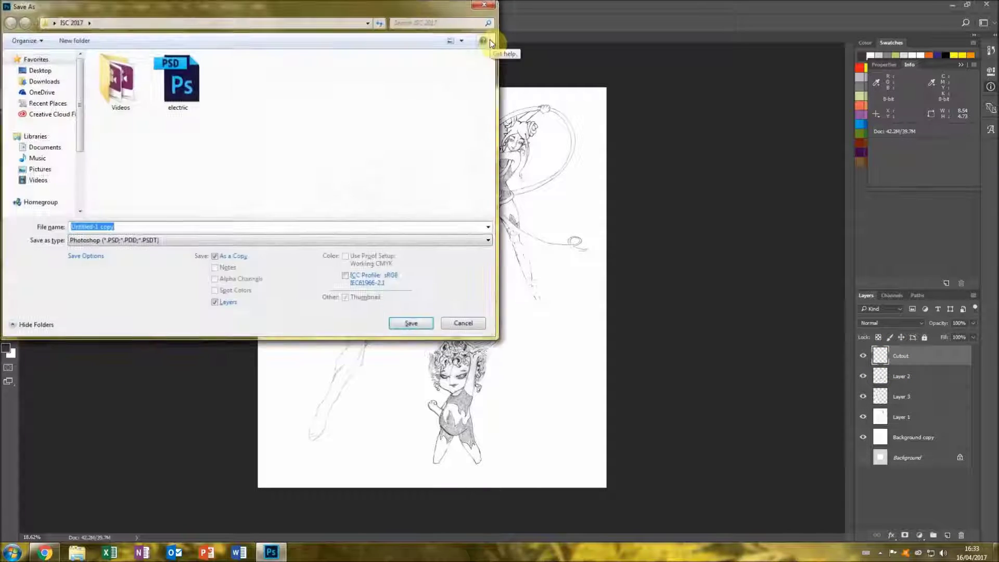
left_click(880, 552)
left_click(905, 500)
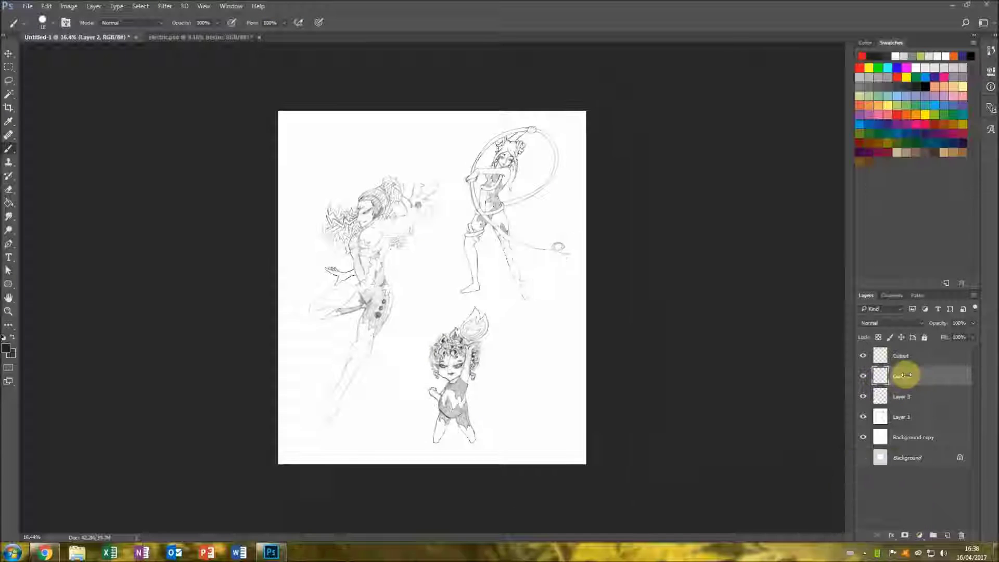
- Merge Layer 2 and Layer 3 down into Layer 1
right_click(906, 374)
left_click(898, 384)
right_click(898, 383)
left_click(849, 378)
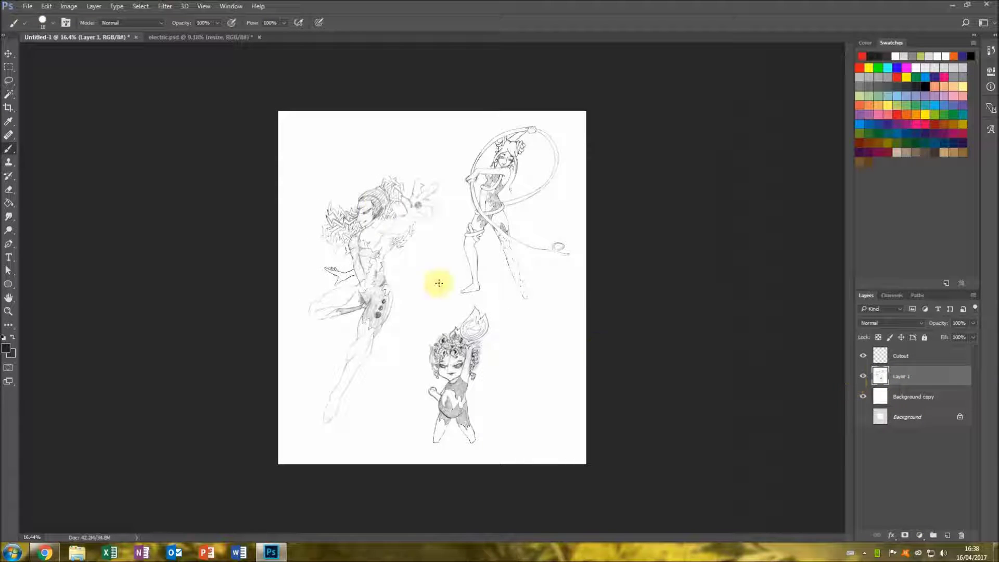
- Scale the merged sketches on Layer 1 to about 74.3% with Free Transform and apply the transformation
right_click(551, 192, "shift")
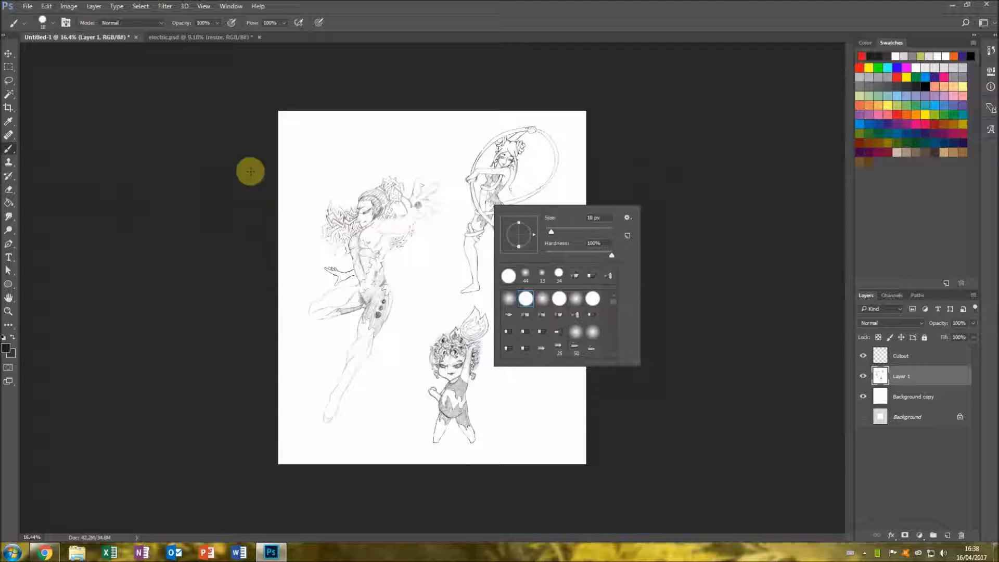
left_click(9, 81)
right_click(466, 247)
left_click(528, 346)
mouse_move(582, 96)
left_mouse_down()
mouse_move(499, 225)
mouse_move(535, 196)
mouse_move(530, 151)
mouse_move(544, 141)
left_mouse_up()
key("l")
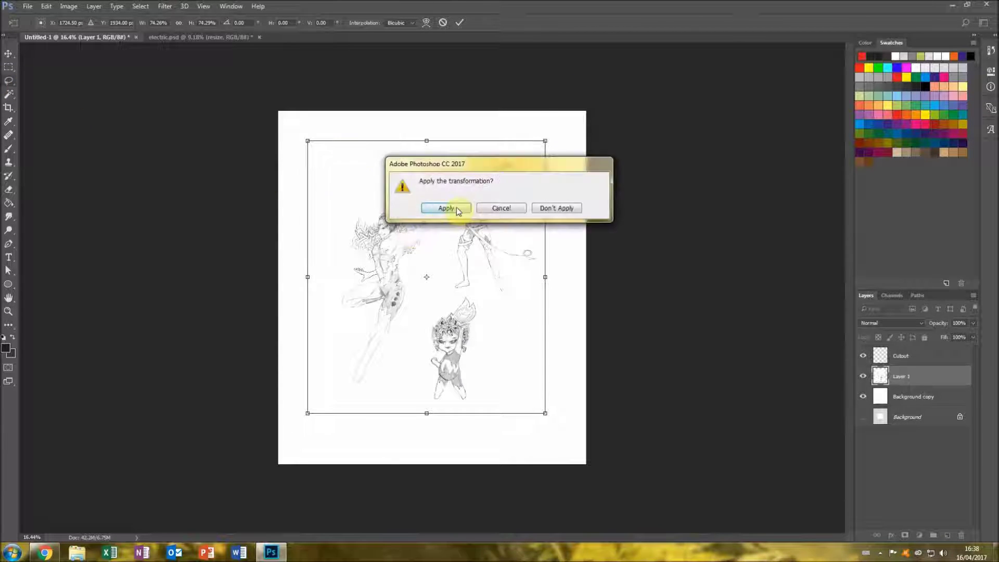
left_click(446, 207)
- Lasso the electric figure, move it left and slightly up on the page, and clear the selection
mouse_move(439, 196)
left_mouse_down()
mouse_move(341, 379)
mouse_move(443, 207)
mouse_move(401, 342)
left_mouse_up()
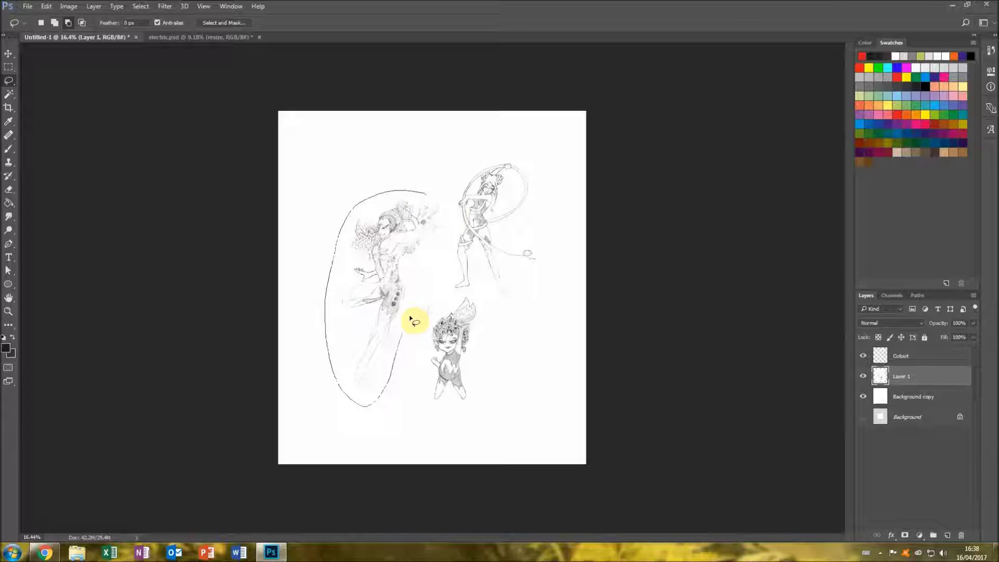
left_click_drag(425, 245, 395, 234)
mouse_move(522, 153)
left_mouse_down()
mouse_move(437, 284)
mouse_move(547, 200)
left_mouse_up()
key("Escape")
key("m")
left_click(91, 115)
- Select the flame child and the hoop figure in turn, moving the child down and left and the hoop figure towards the page's upper-right corner
key("l")
mouse_move(523, 156)
left_mouse_down()
mouse_move(451, 216)
mouse_move(474, 289)
mouse_move(519, 273)
mouse_move(542, 186)
mouse_move(517, 171)
left_mouse_up()
left_click_drag(468, 286, 462, 355)
left_click(8, 67)
mouse_move(419, 285)
left_mouse_down()
mouse_move(479, 371)
mouse_move(455, 387)
left_mouse_up()
left_click(526, 139)
left_click_drag(525, 139, 551, 277)
left_click_drag(535, 268, 551, 263)
left_click(524, 323)
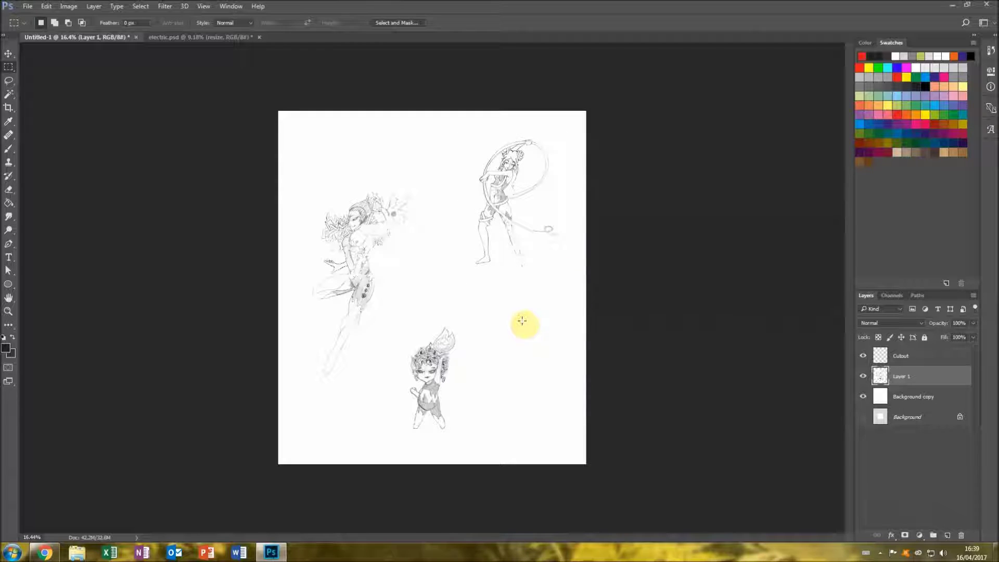
- Activate the Cutout layer and choose a pointed bristle brush at 18 px
left_click(894, 350)
key("b")
right_click(380, 224)
left_click(364, 312)
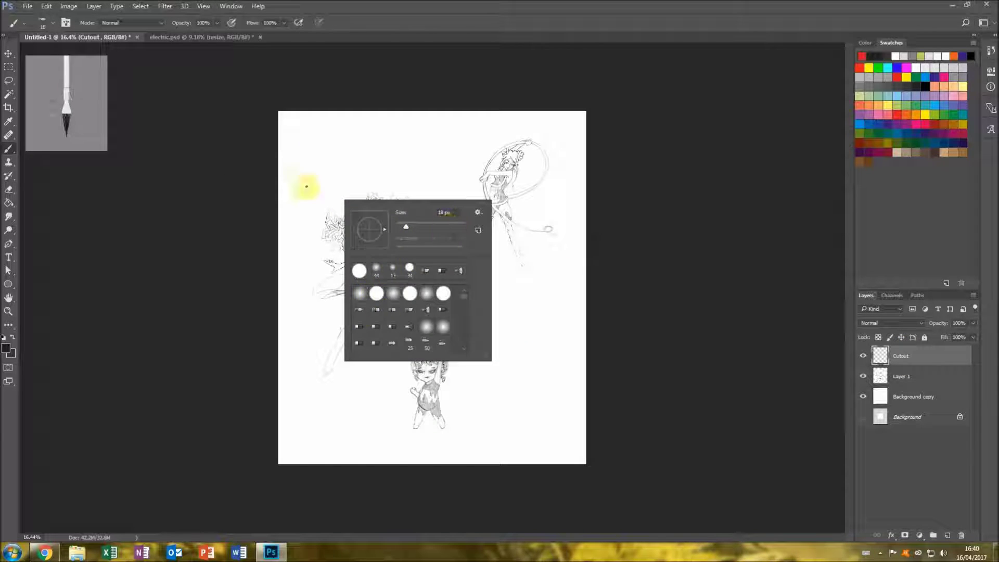
left_click(305, 185)
- Try rough petal-shaped outlines around the electric figure, the flame child and the hoop figure
mouse_move(426, 268)
left_mouse_down()
mouse_move(390, 190)
mouse_move(301, 145)
left_mouse_up()
mouse_move(290, 167)
left_mouse_down()
mouse_move(301, 272)
mouse_move(394, 316)
mouse_move(395, 423)
mouse_move(408, 449)
left_mouse_up()
left_click_drag(447, 450, 464, 303)
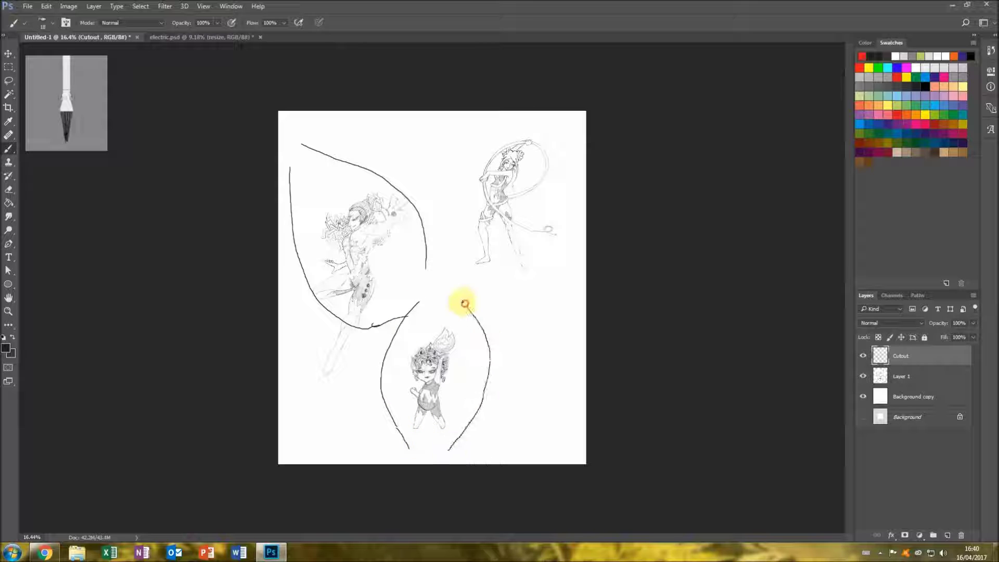
left_click_drag(444, 262, 556, 126)
mouse_move(567, 130)
left_mouse_down()
mouse_move(566, 201)
mouse_move(458, 282)
left_mouse_up()
- Undo all the trial petal outlines
key("ctrl+alt+z")
key("ctrl+alt+z")
key("ctrl+alt+z")
key("ctrl+alt+z")
key("ctrl+alt+z")
key("ctrl+alt+z")
- Lower the Cutout layer's opacity to 58% and sketch a petal-shaped outline around each of the three figures
left_click_drag(973, 323, 957, 341)
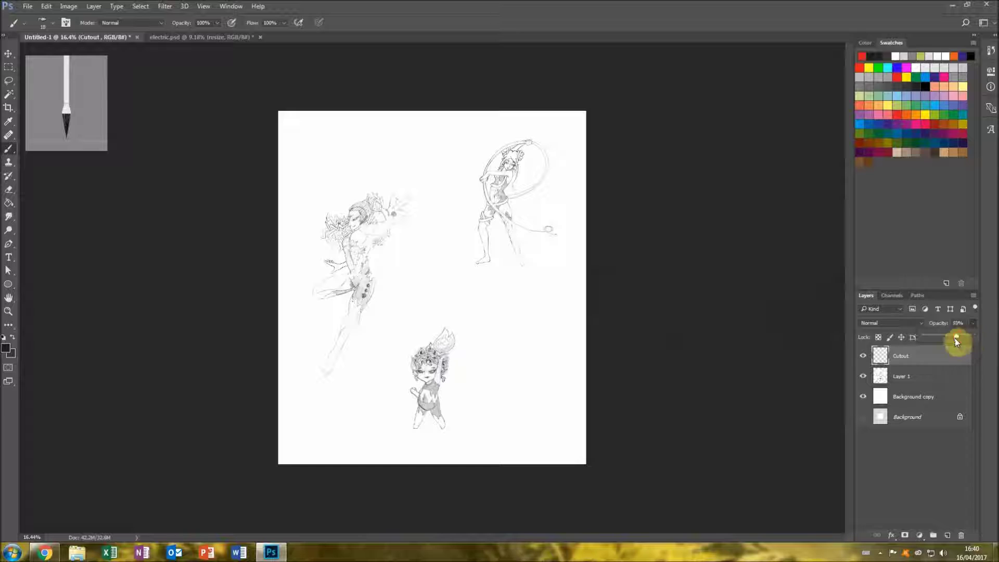
left_click_drag(423, 272, 301, 168)
mouse_move(289, 217)
left_mouse_down()
mouse_move(415, 301)
mouse_move(387, 358)
mouse_move(405, 409)
mouse_move(468, 444)
mouse_move(490, 436)
mouse_move(453, 298)
mouse_move(457, 144)
mouse_move(505, 139)
mouse_move(506, 259)
mouse_move(555, 135)
left_mouse_up()
mouse_move(434, 273)
left_mouse_down()
mouse_move(506, 259)
mouse_move(560, 137)
left_mouse_up()
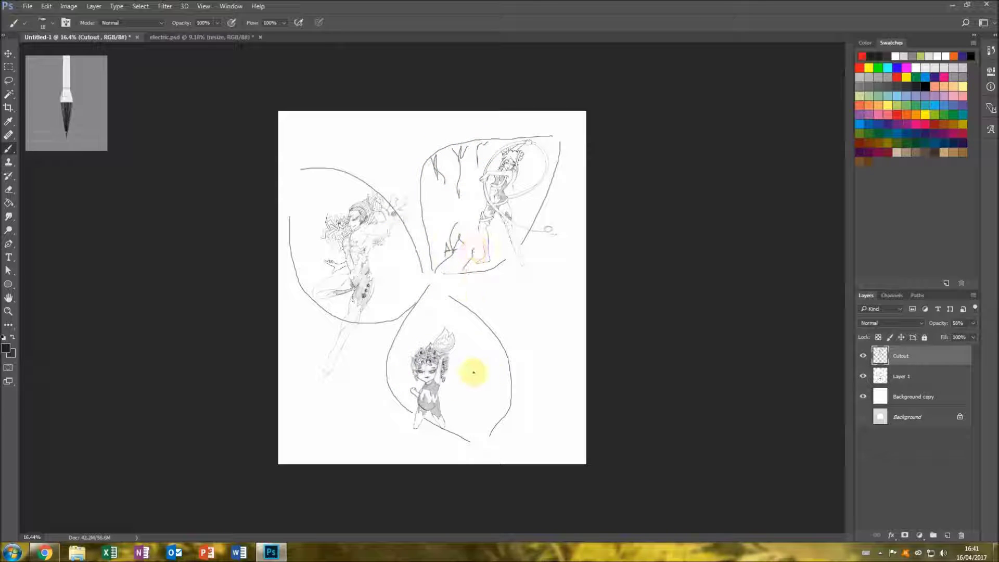
- Sketch rough scenery inside the petals, with clouds and a peak beside the flame child and a horizon and jagged lines around the electric figure
left_click_drag(408, 306, 491, 331)
left_click_drag(414, 269, 300, 263)
left_click_drag(296, 194, 320, 183)
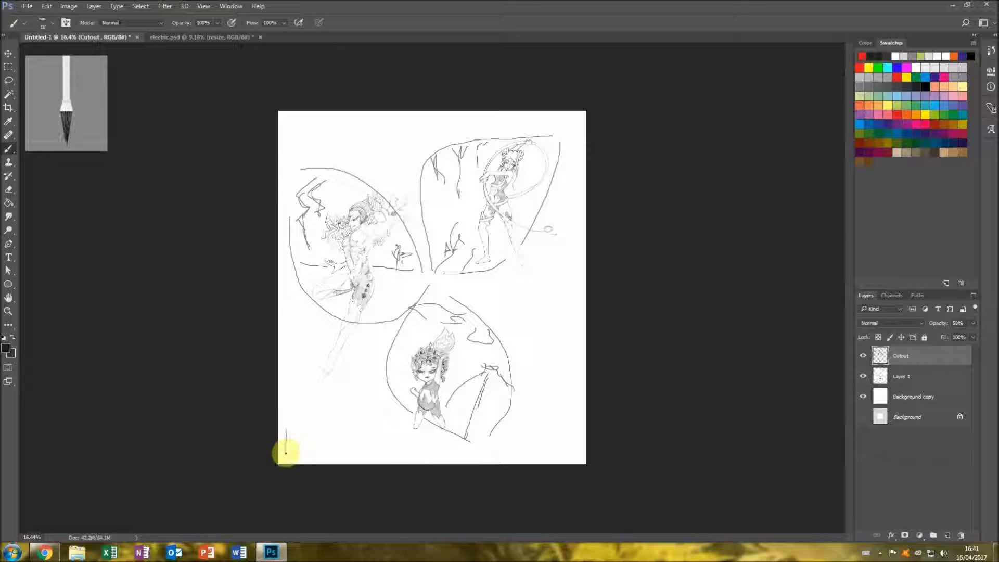
- Try a freehand border with small corner boxes along the page's bottom edge and undo it
left_click_drag(319, 451, 576, 452)
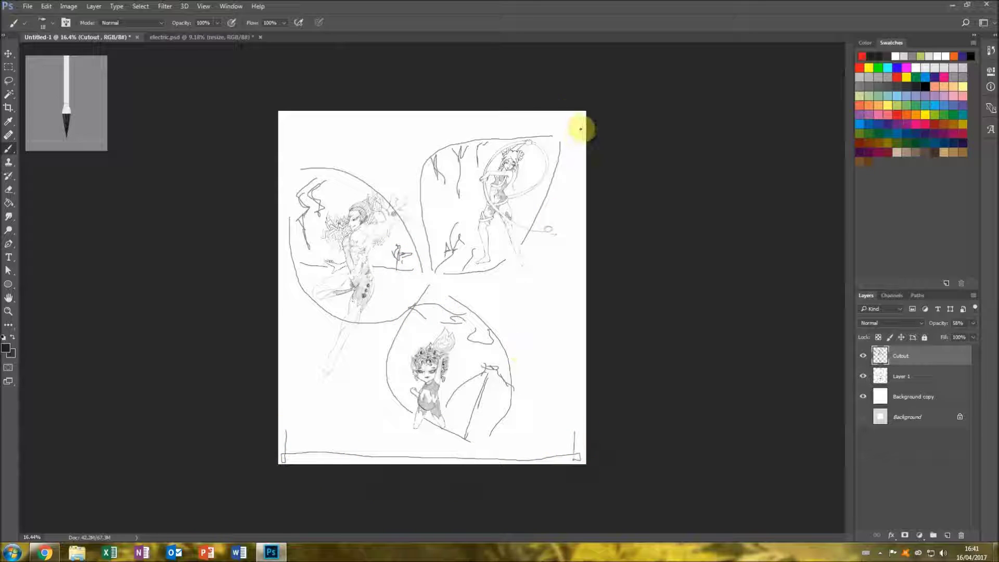
key("ctrl+alt+z")
key("ctrl+alt+z")
key("ctrl+alt+z")
key("ctrl+alt+z")
key("ctrl+alt+z")
- Increase the brush size slightly and draw a straight rectangular border just inside the page edges
right_click(292, 125)
left_click_drag(355, 154, 361, 154)
mouse_move(282, 119)
left_mouse_down()
mouse_move(305, 452)
mouse_move(482, 460)
mouse_move(562, 453)
mouse_move(583, 183)
mouse_move(574, 116)
left_mouse_up()
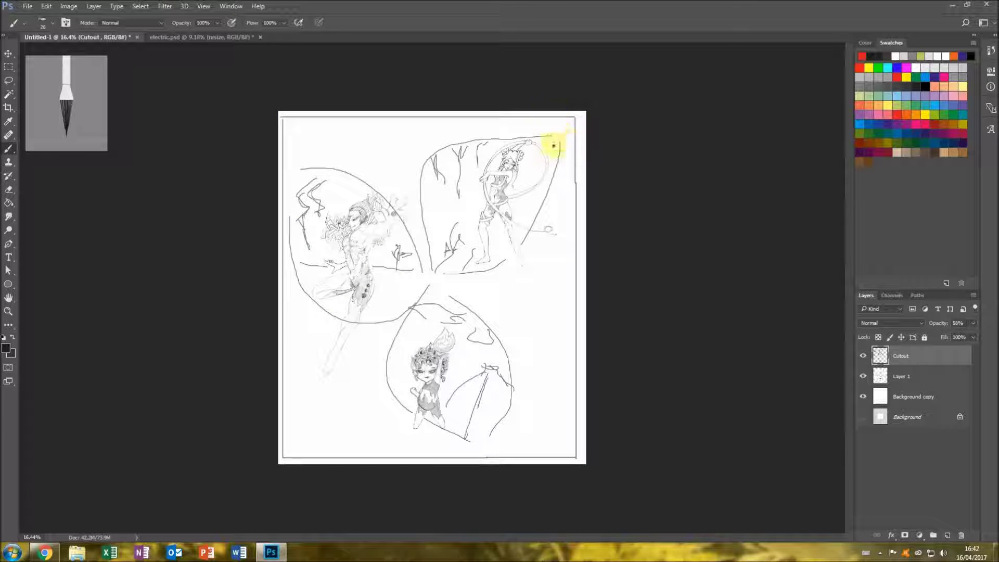
- Erase the petal outlines where they cross the figures' legs and draw small square brackets inside the border's corners
key("e")
left_click(350, 325)
key("b")
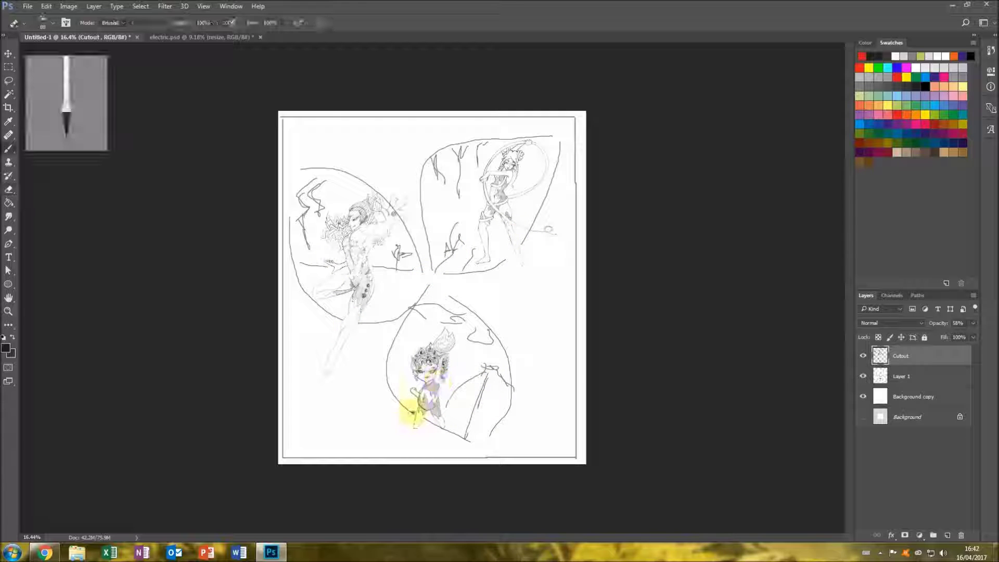
key("e")
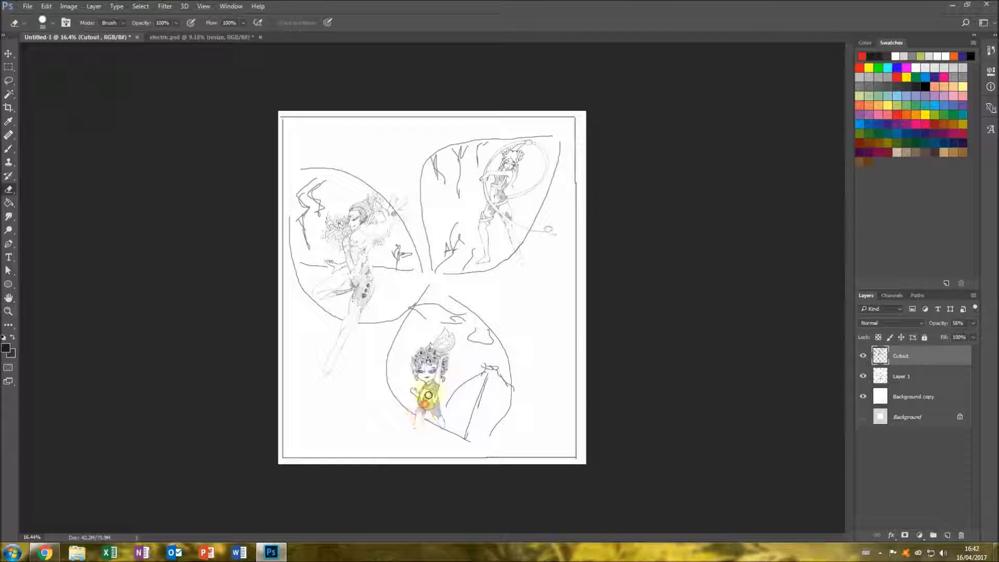
key("b")
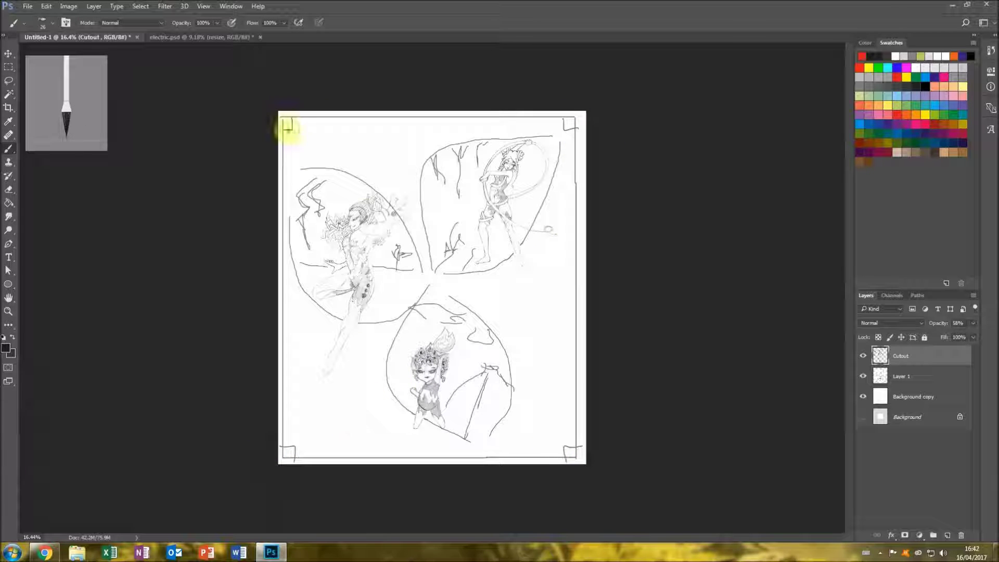
- Try inner vertical lines joining the corner brackets along both sides of the border and undo them
left_click_drag(285, 127, 288, 443)
left_click_drag(578, 123, 576, 448)
key("ctrl+alt+z")
key("ctrl+alt+z")
key("ctrl+alt+z")
key("ctrl+alt+z")
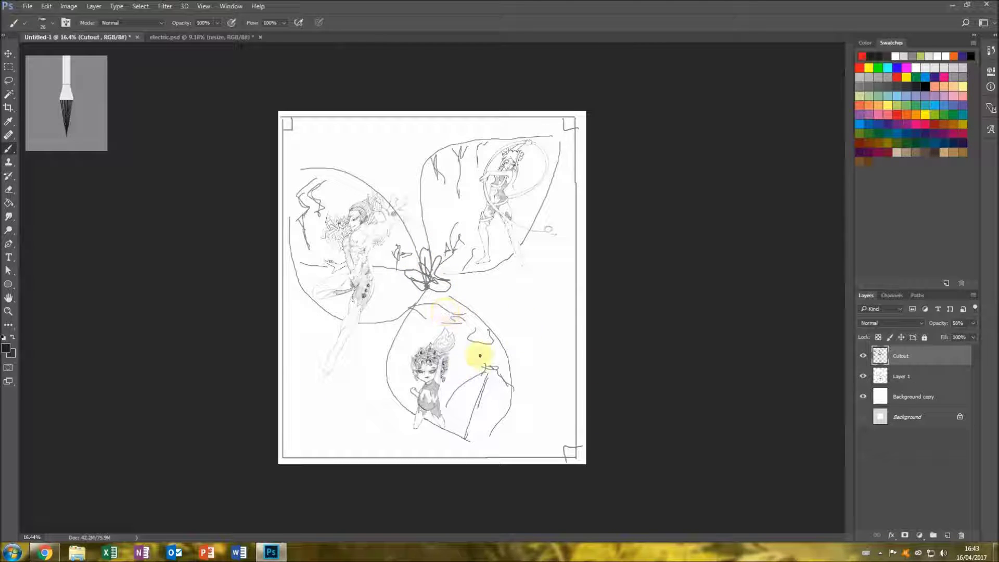
- Handwrite three Bio headings with placeholder text lines above the electric figure, below the hoop figure and beside the flame child
left_click_drag(372, 127, 402, 151)
left_click_drag(498, 286, 551, 318)
left_click_drag(512, 326, 560, 329)
left_click_drag(521, 341, 567, 345)
left_click_drag(534, 360, 555, 360)
mouse_move(293, 324)
left_mouse_down()
mouse_move(297, 346)
mouse_move(315, 343)
mouse_move(361, 406)
left_mouse_up()
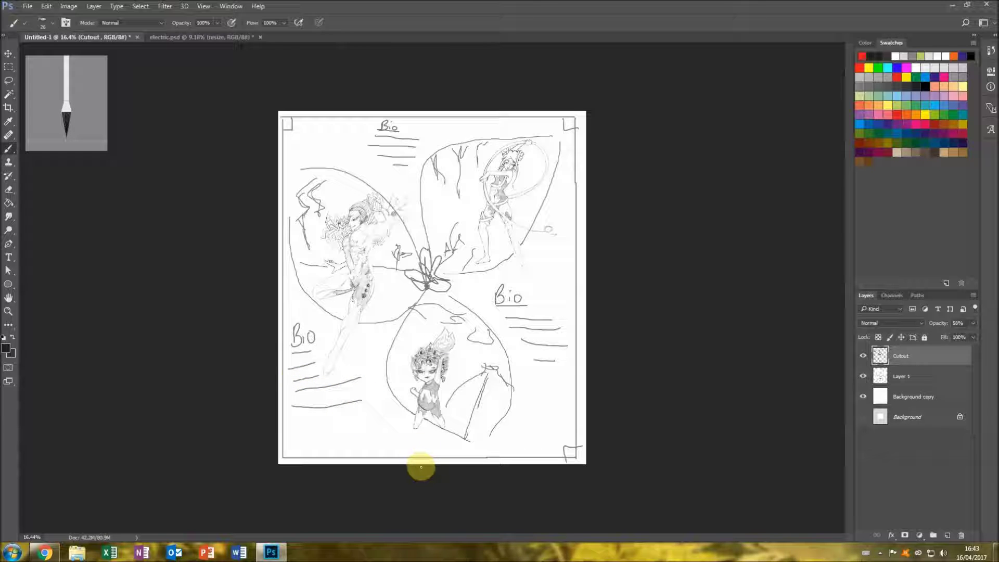
- Erase the rough scenery lines inside the three petals, keeping the outlines and figures
key("e")
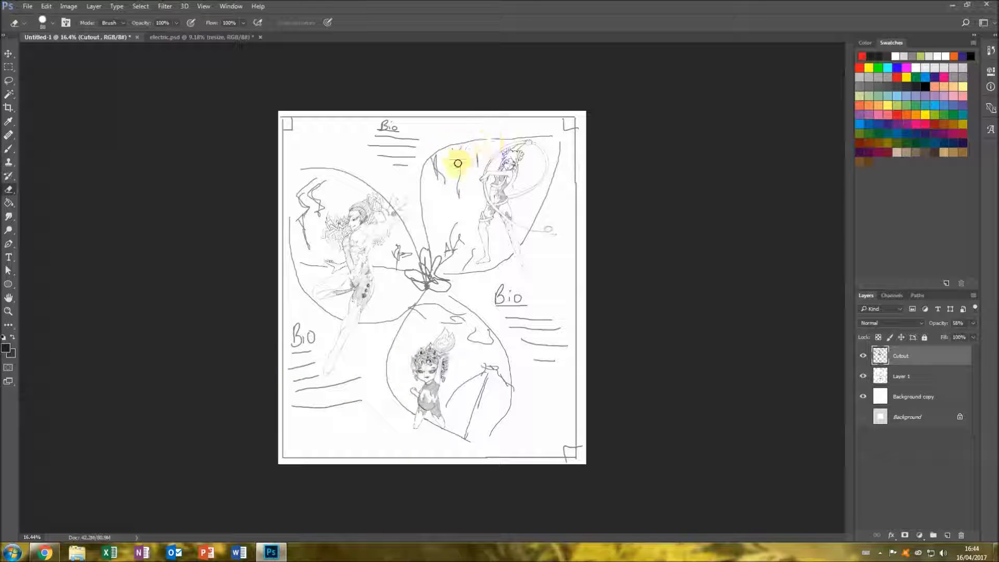
left_click_drag(438, 158, 420, 303)
left_click_drag(498, 367, 449, 403)
left_click_drag(400, 274, 312, 182)
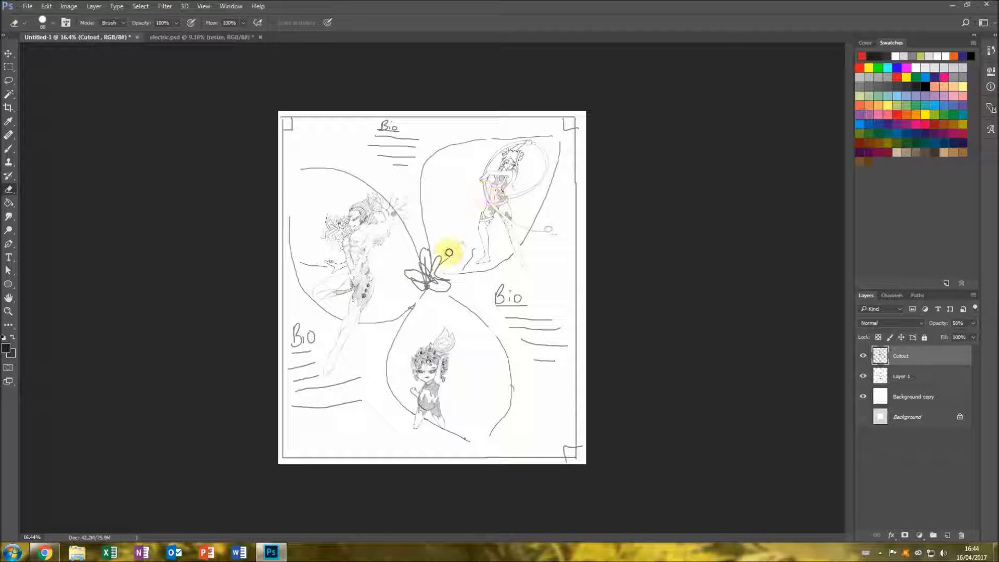
left_click_drag(463, 207, 324, 182)
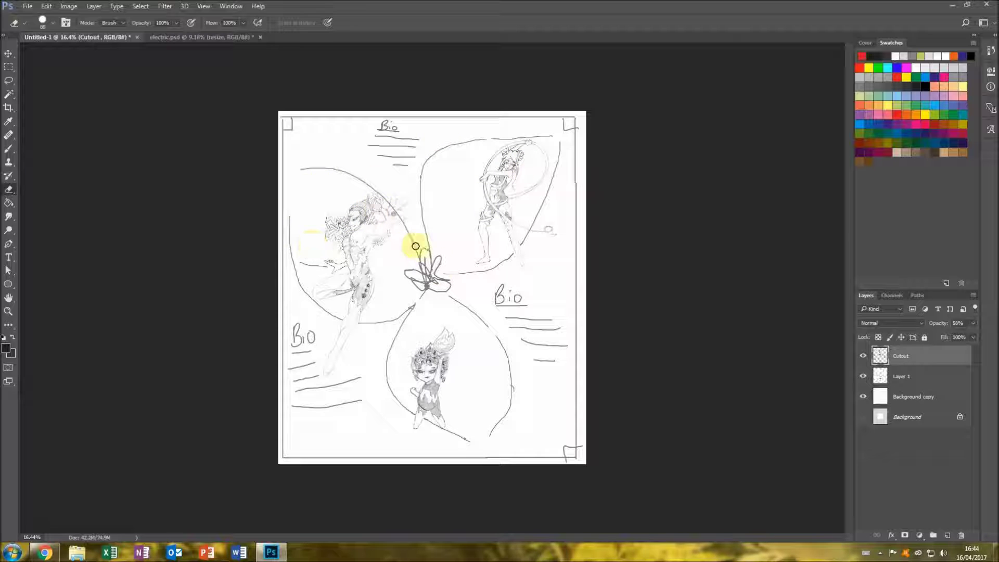
- Sketch new scenery lines along the inner edges of the three petals and start erasing those above the electric figure
key("b")
left_click_drag(467, 145, 467, 169)
mouse_move(459, 147)
left_mouse_down()
mouse_move(443, 161)
mouse_move(442, 200)
left_mouse_up()
left_click_drag(359, 182, 291, 191)
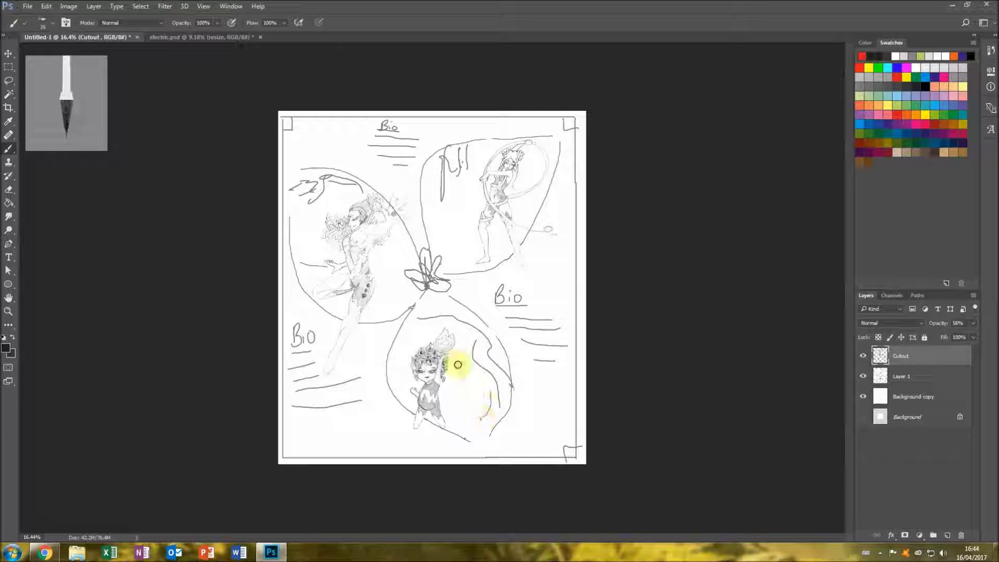
key("e")
left_click_drag(294, 190, 324, 189)
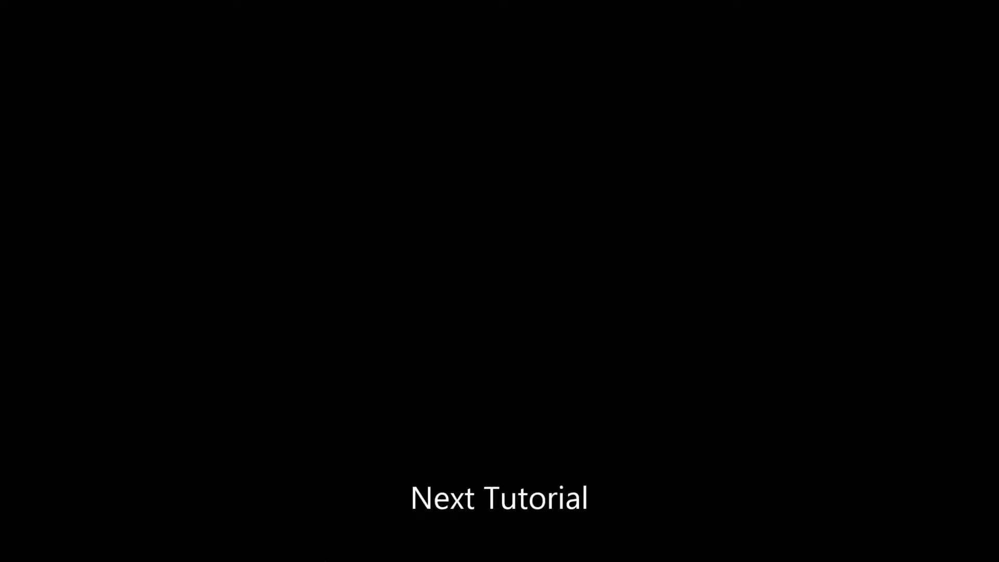